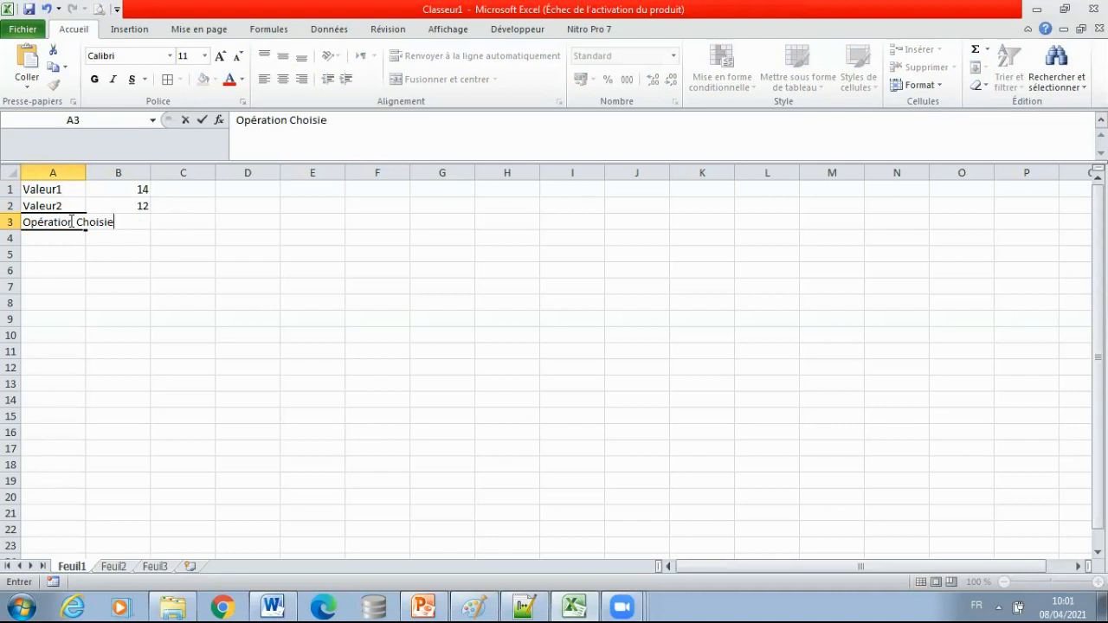
Widen column A to fit the label "Opération Choisie" and enter the label "Résultat" in cell A4
key(Return)
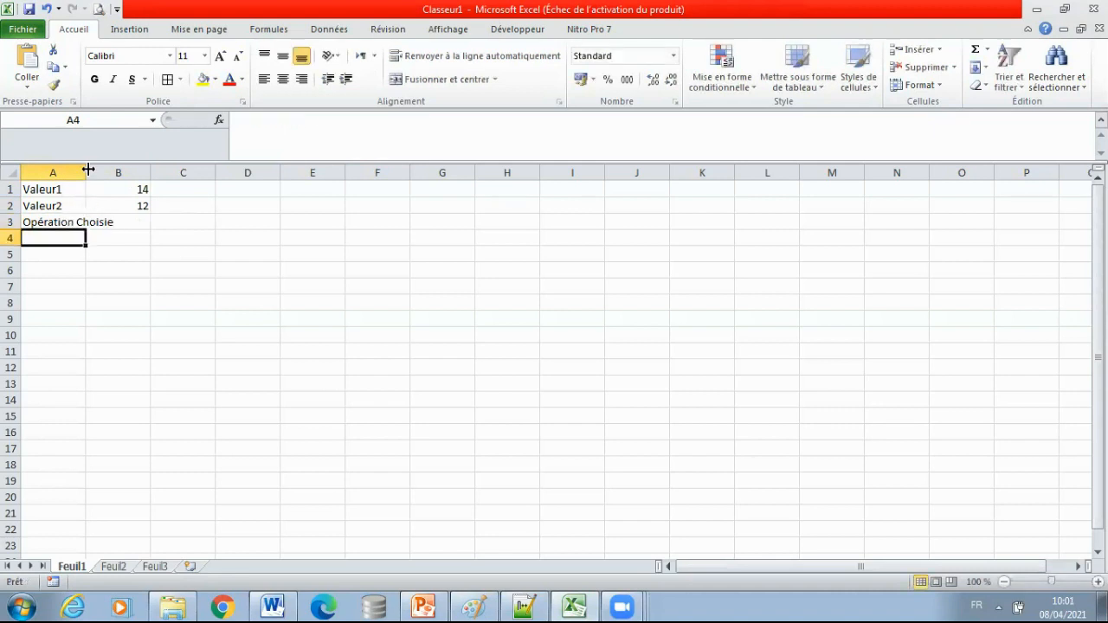
drag(86, 169, 116, 170)
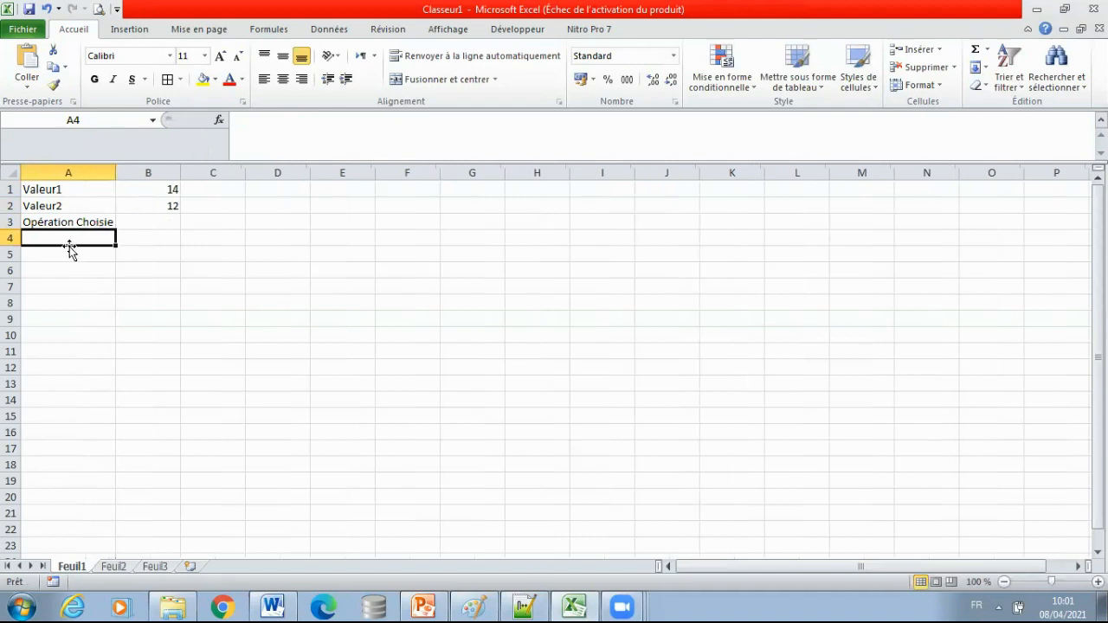
text(Résultat)
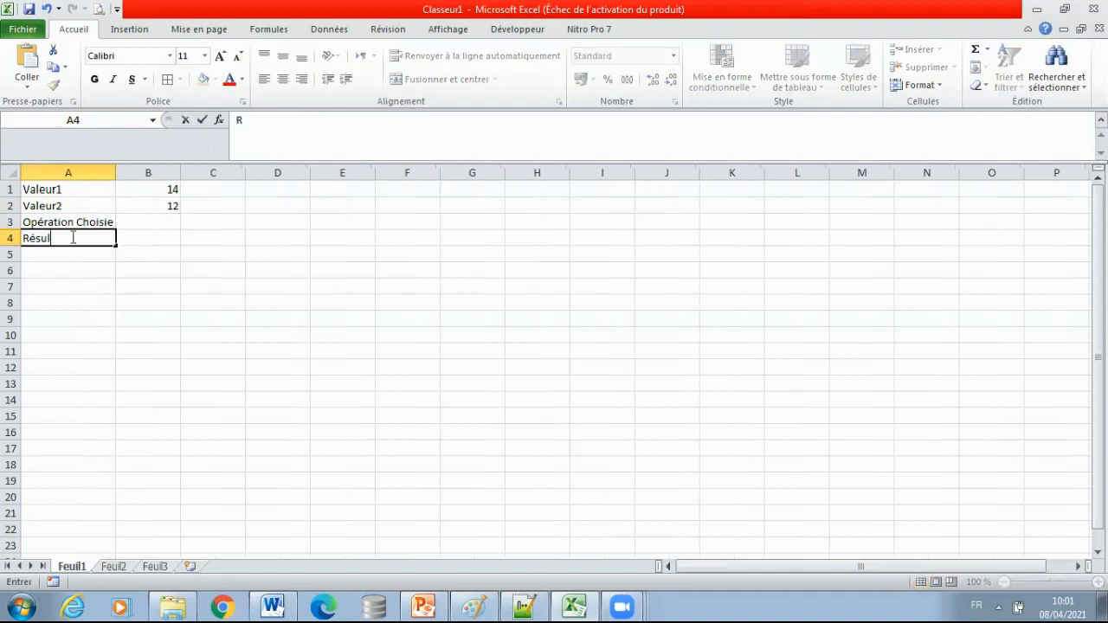
click(155, 221)
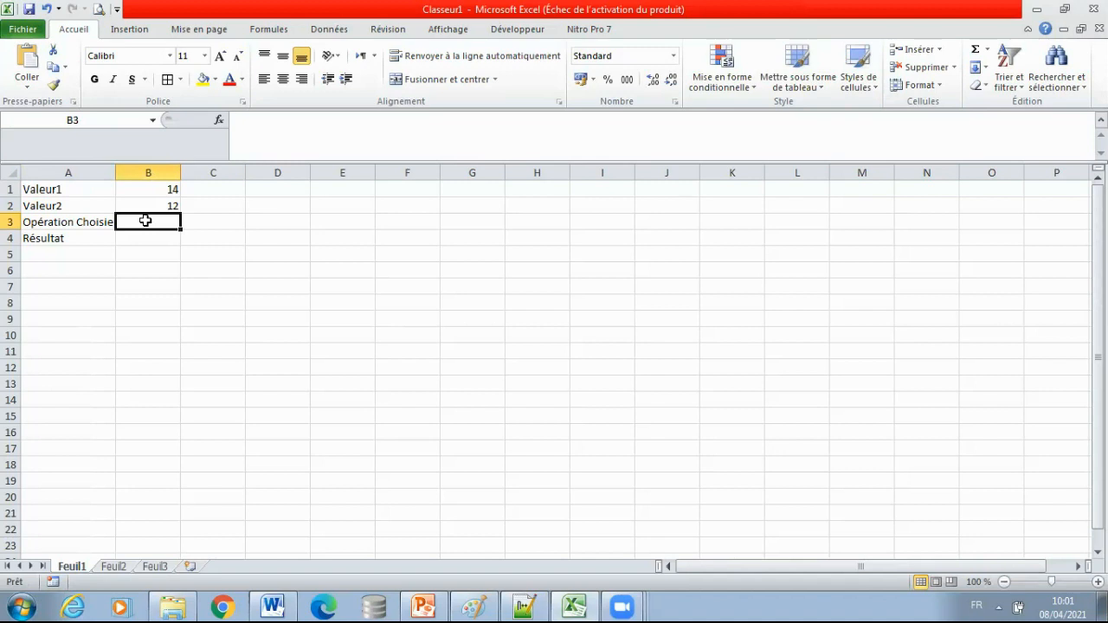
Enter the formula =SI(B1<>B2;"Addition";"Multiplication") in cell B3, beside the chosen-operation label
click(148, 237)
click(148, 218)
text(=)
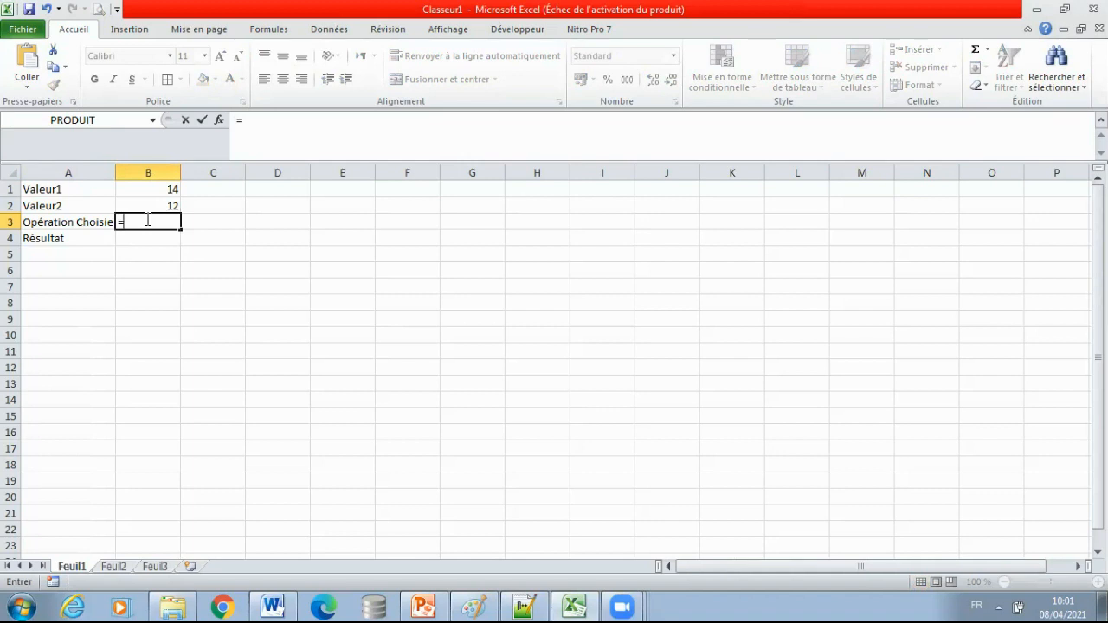
text(Si()
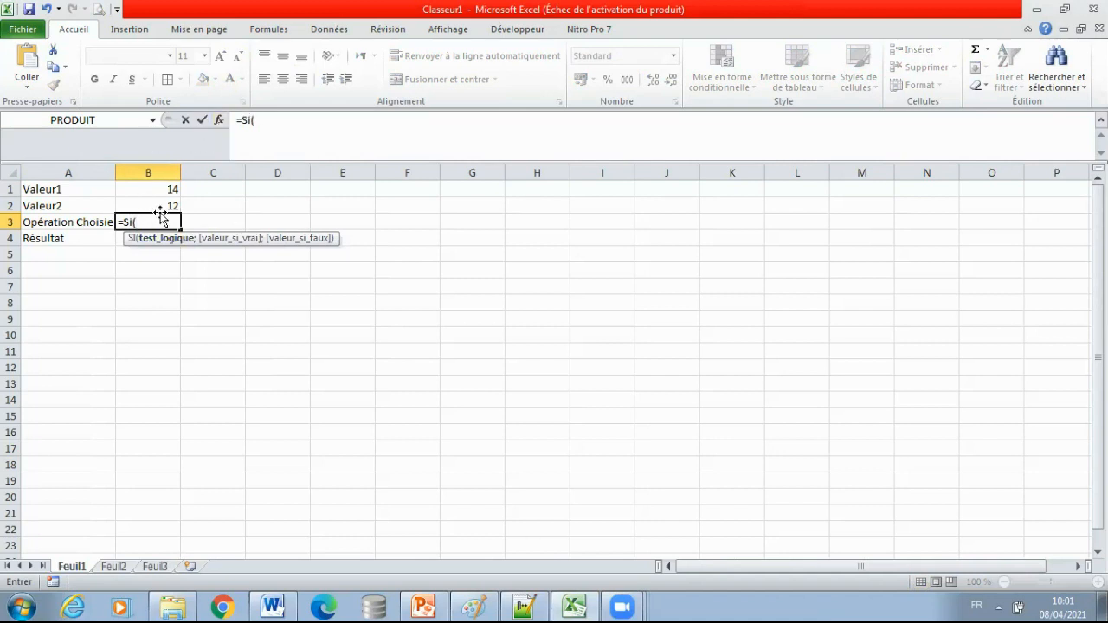
text(B1)
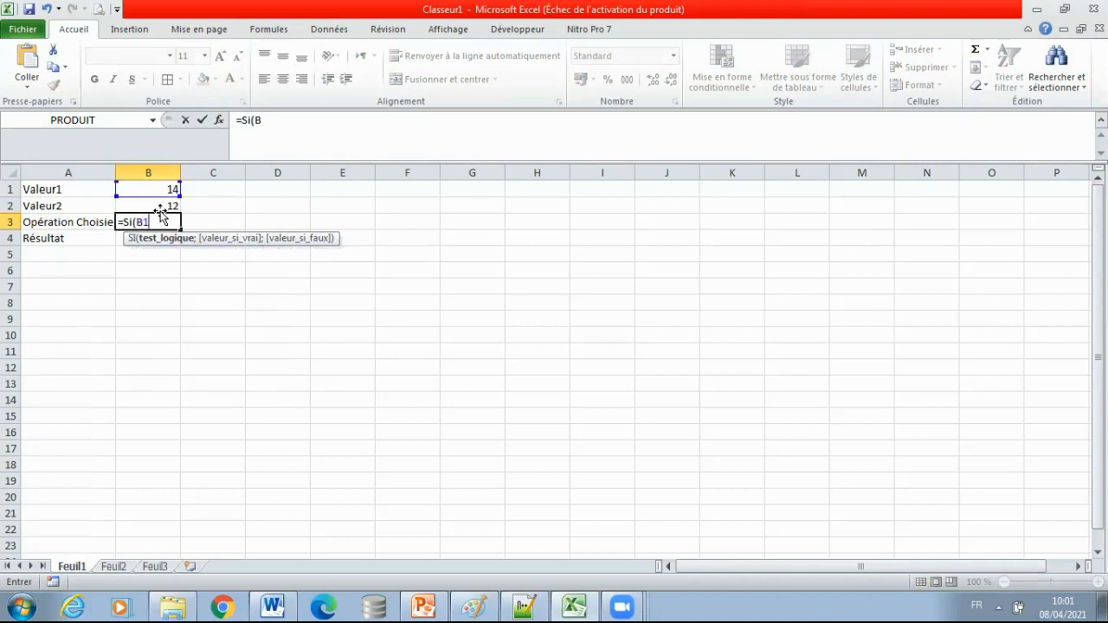
text(<>)
click(169, 206)
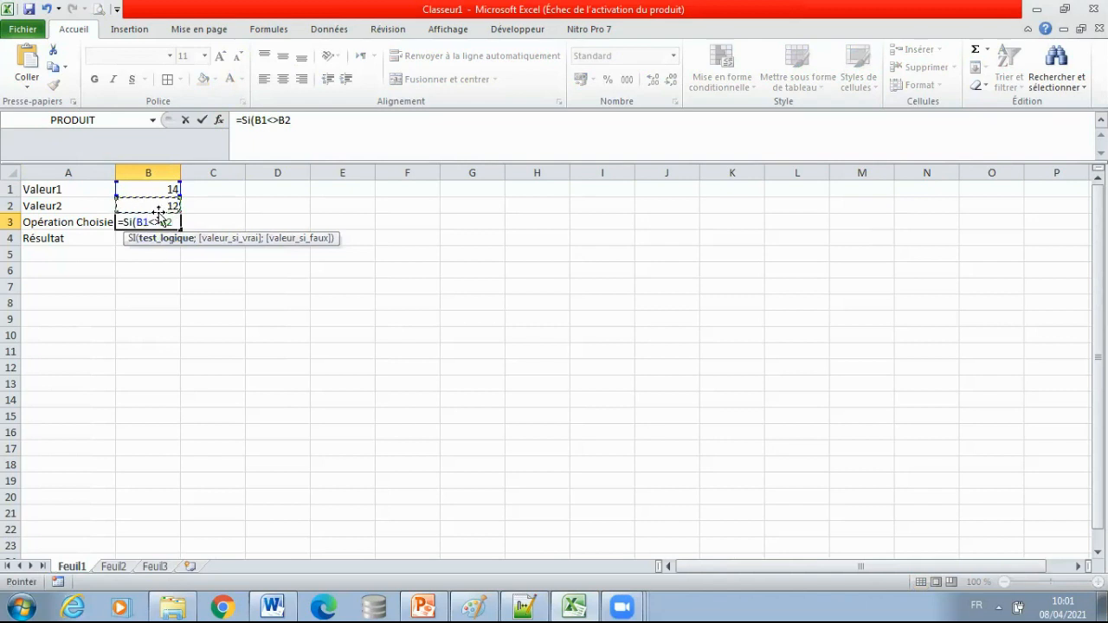
text(;)
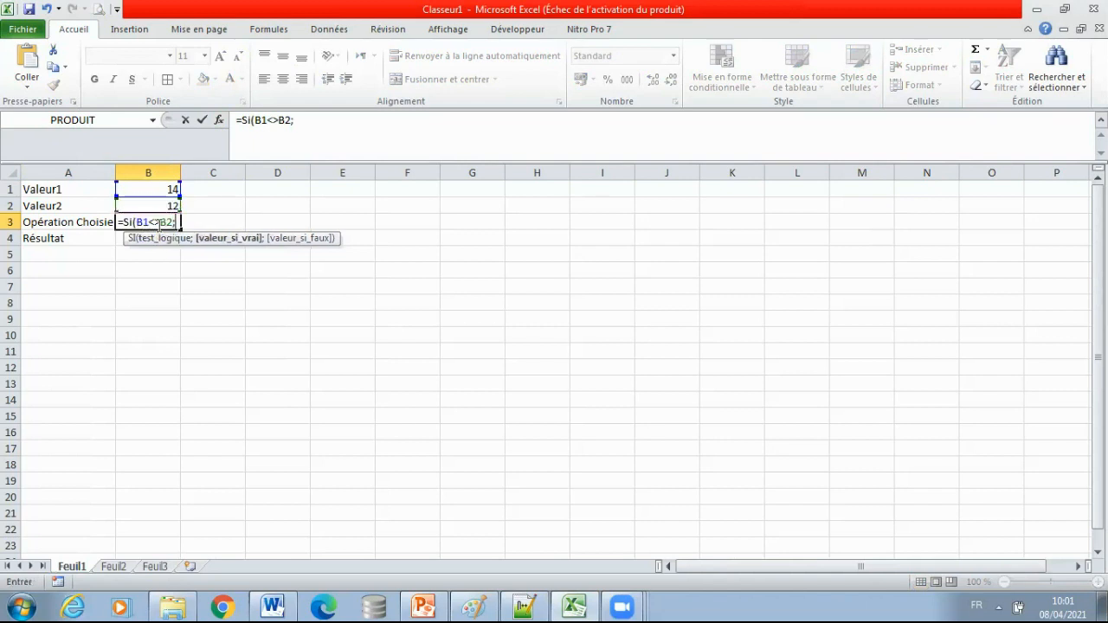
text("Addition)
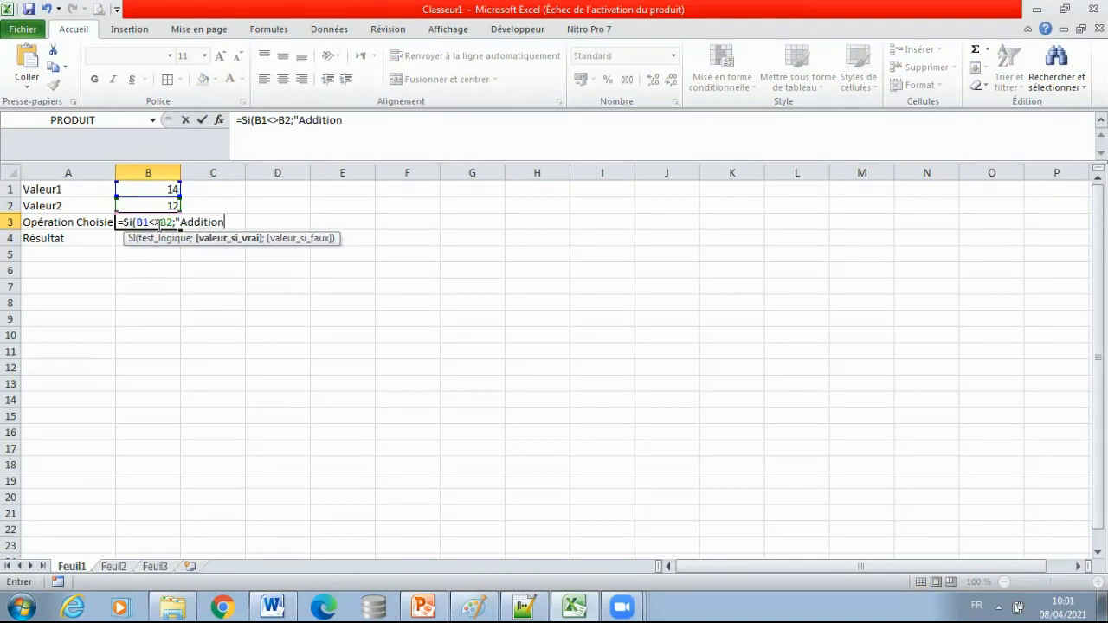
text(";)
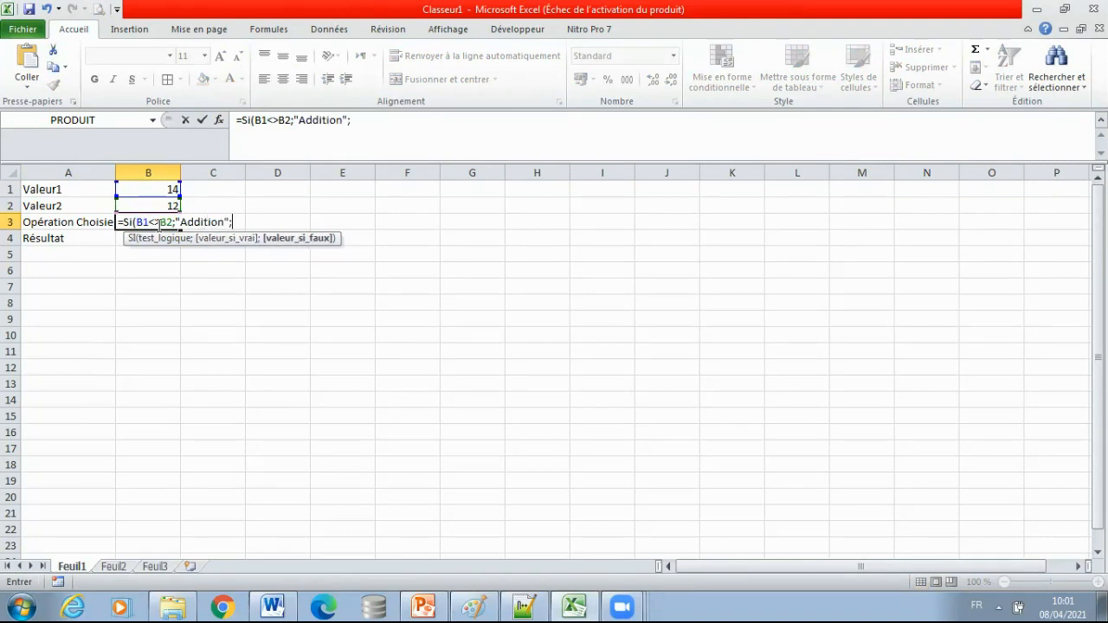
text("Multiplication)
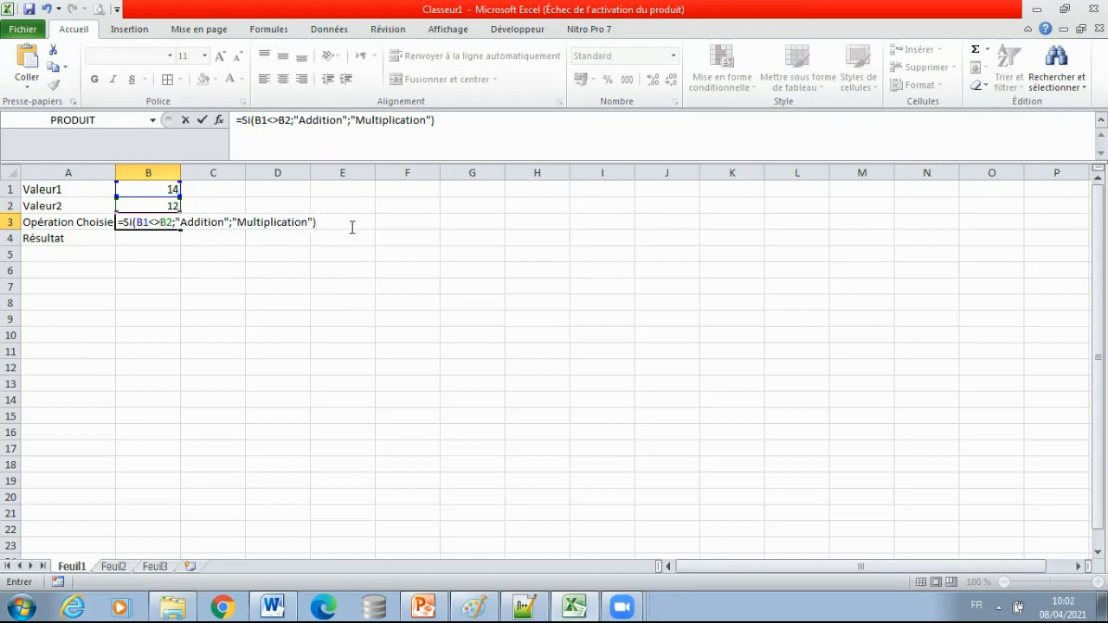
key(Return)
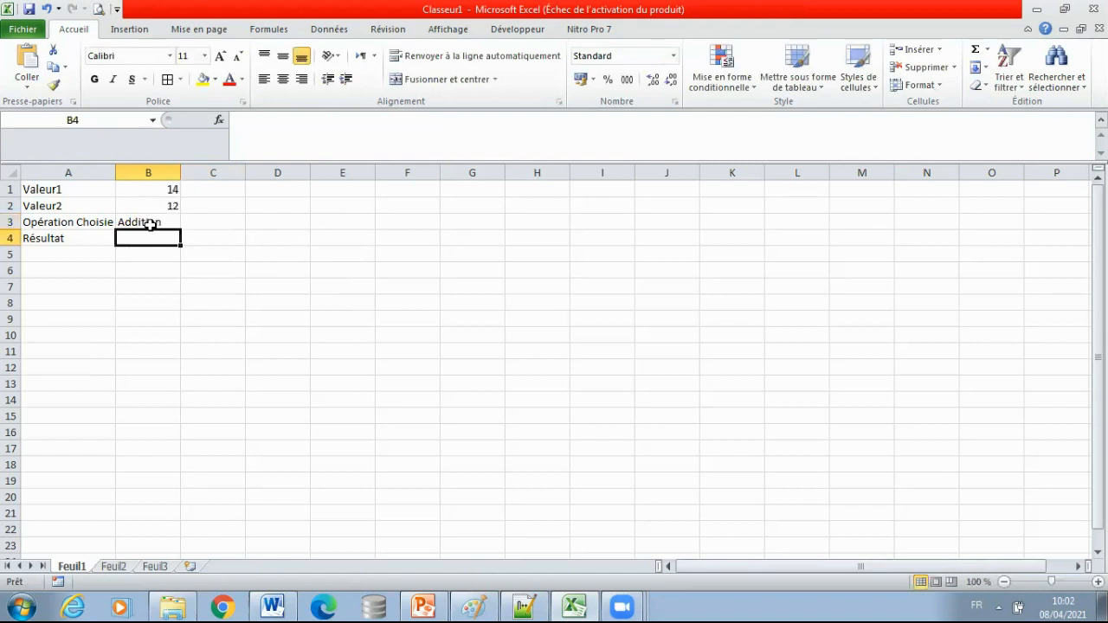
Enter the formula =SI(B1<>B2;B1+B2;B1*B2) in cell B4, beside the result label
text(=)
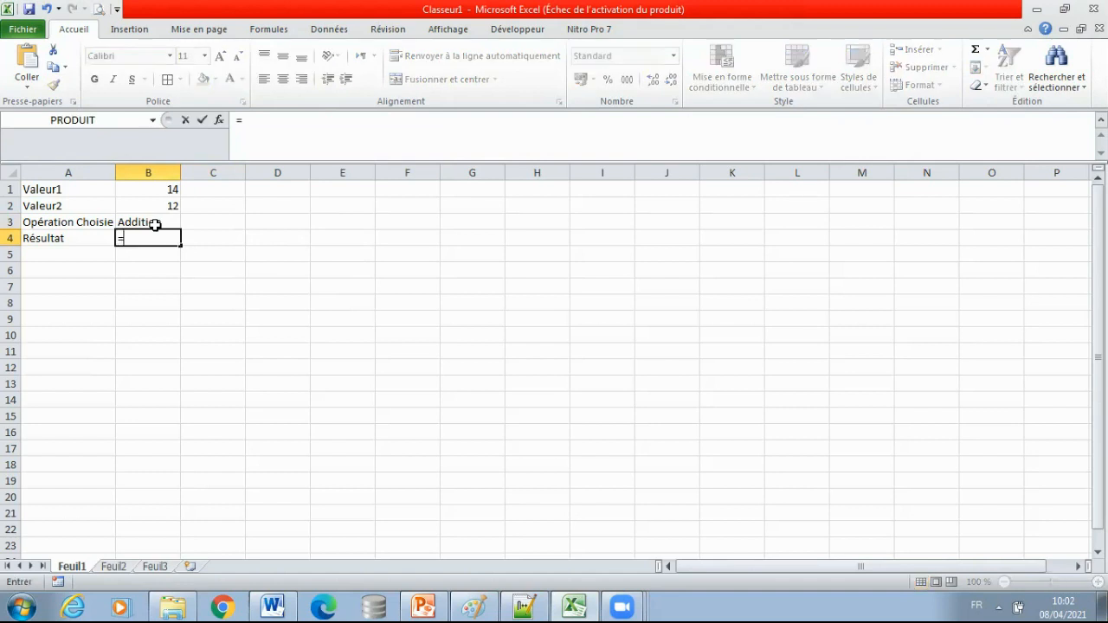
text(si()
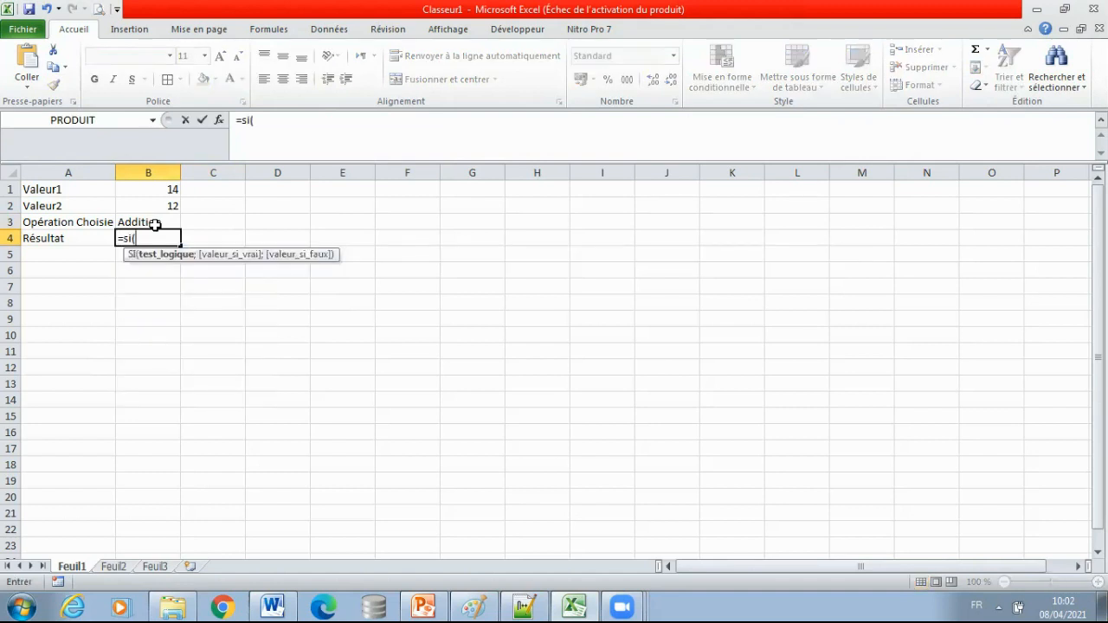
click(147, 189)
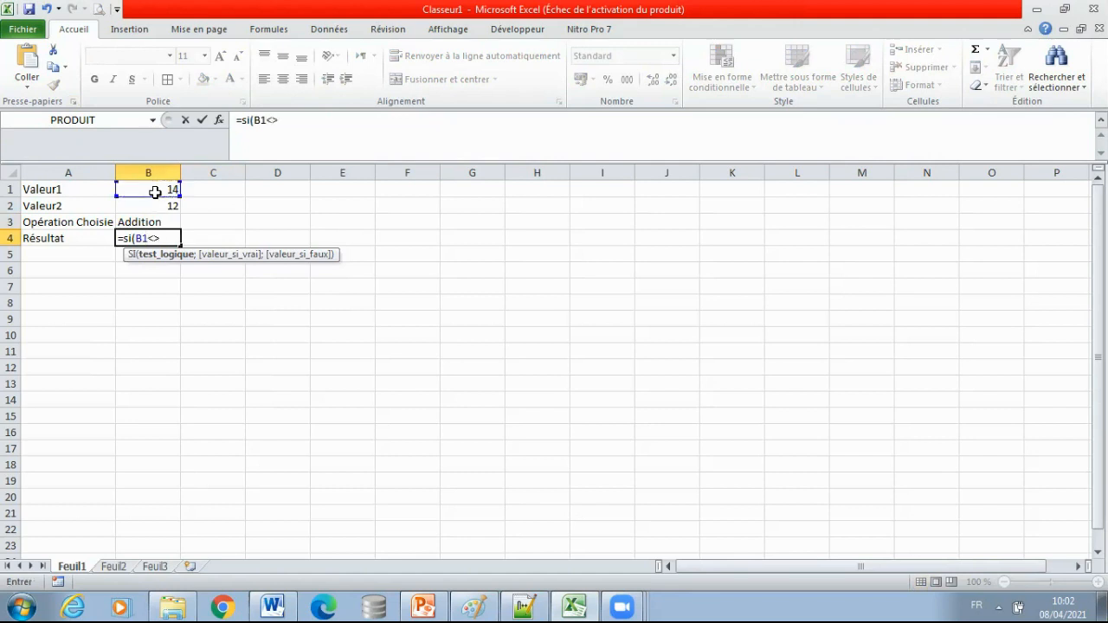
text(<>)
click(159, 205)
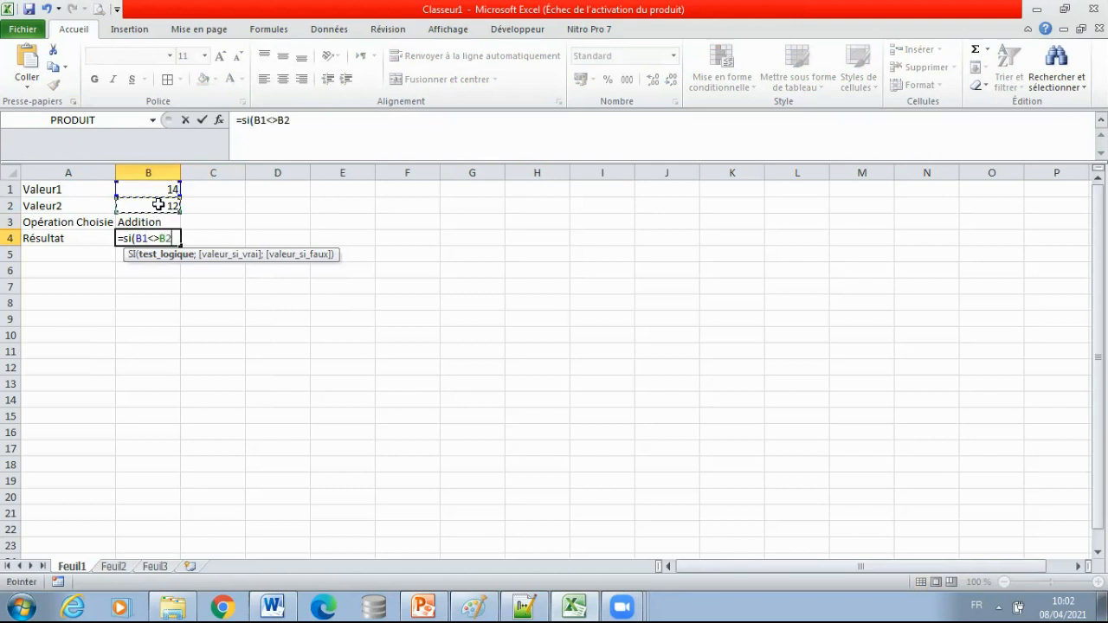
text(;)
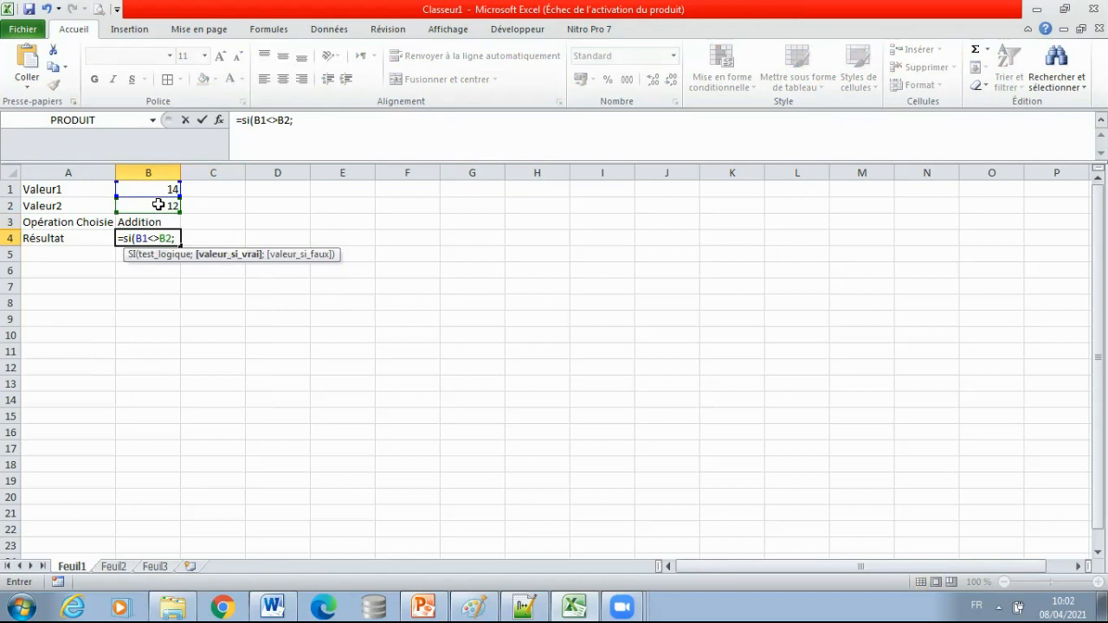
text(B1+B)
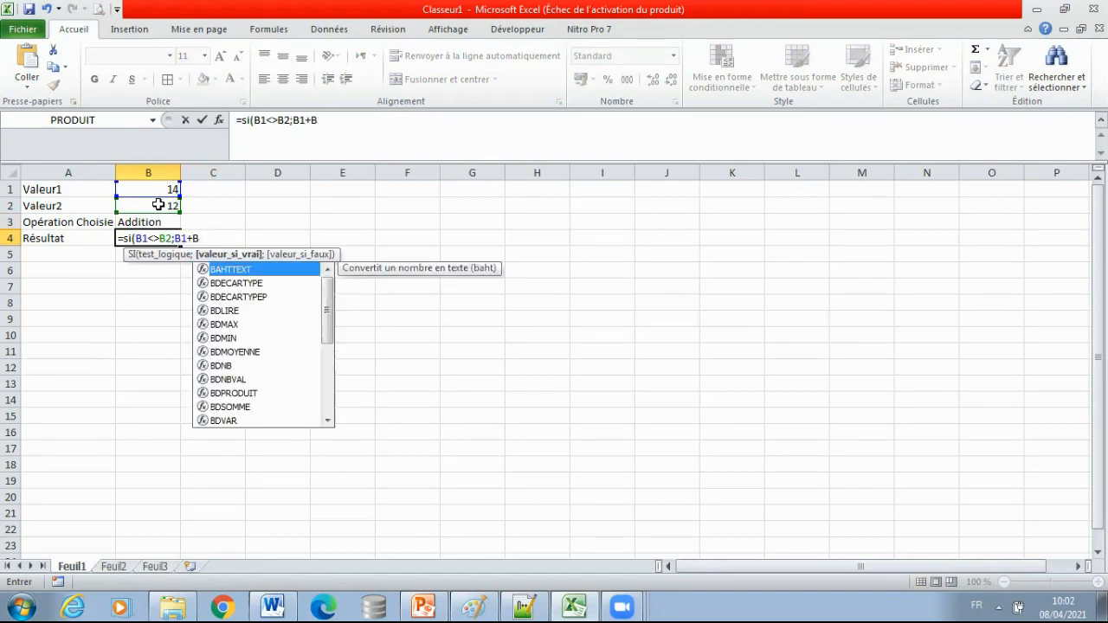
text(2)
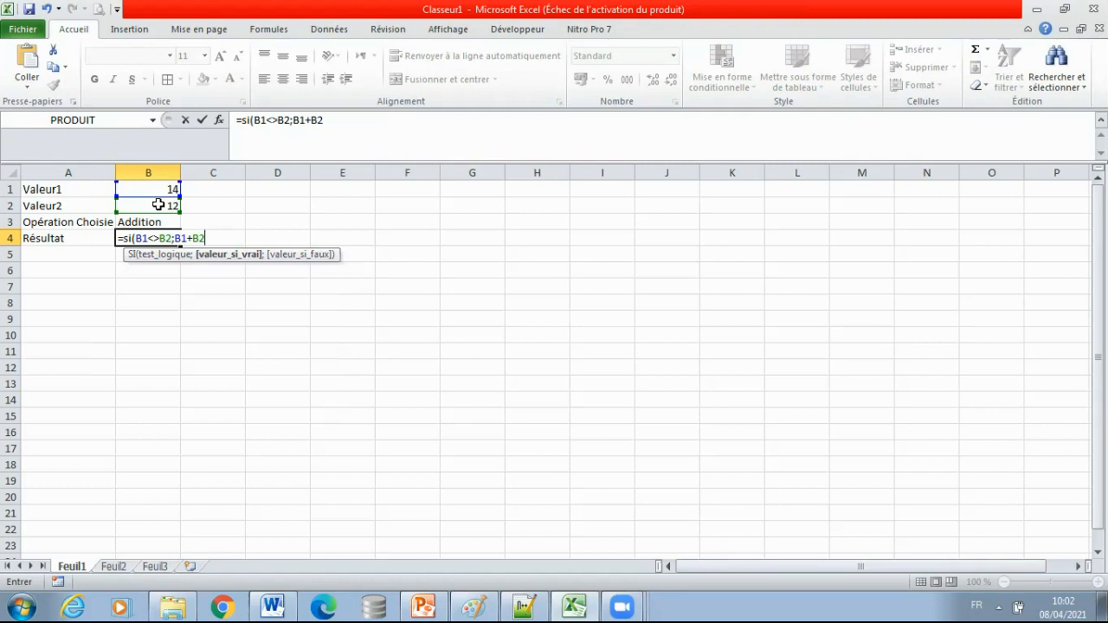
text(;B)
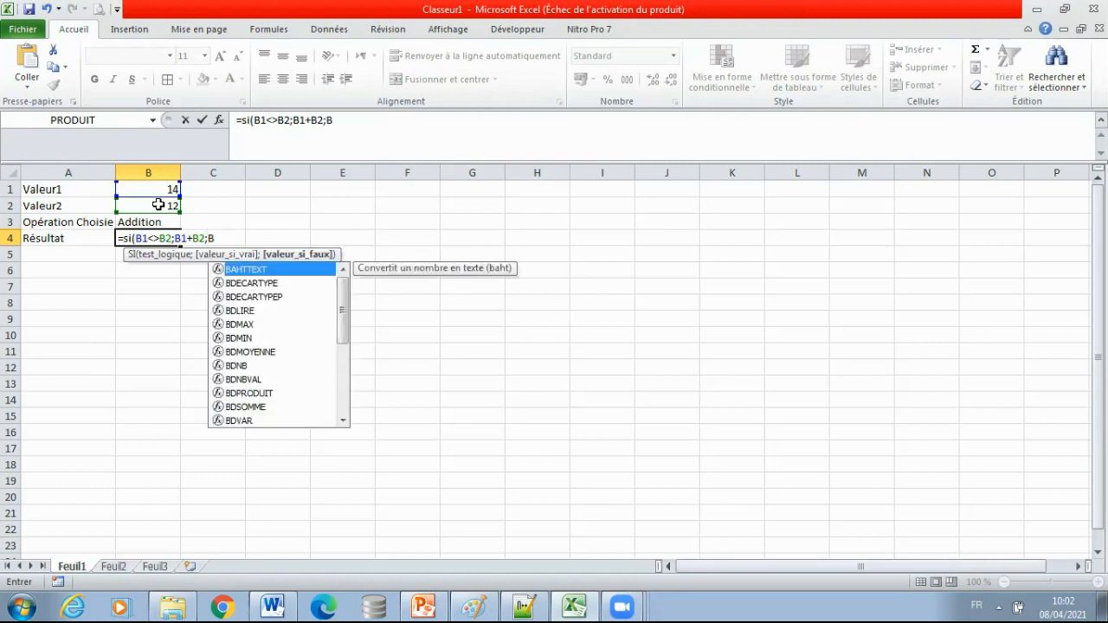
text(1*B)
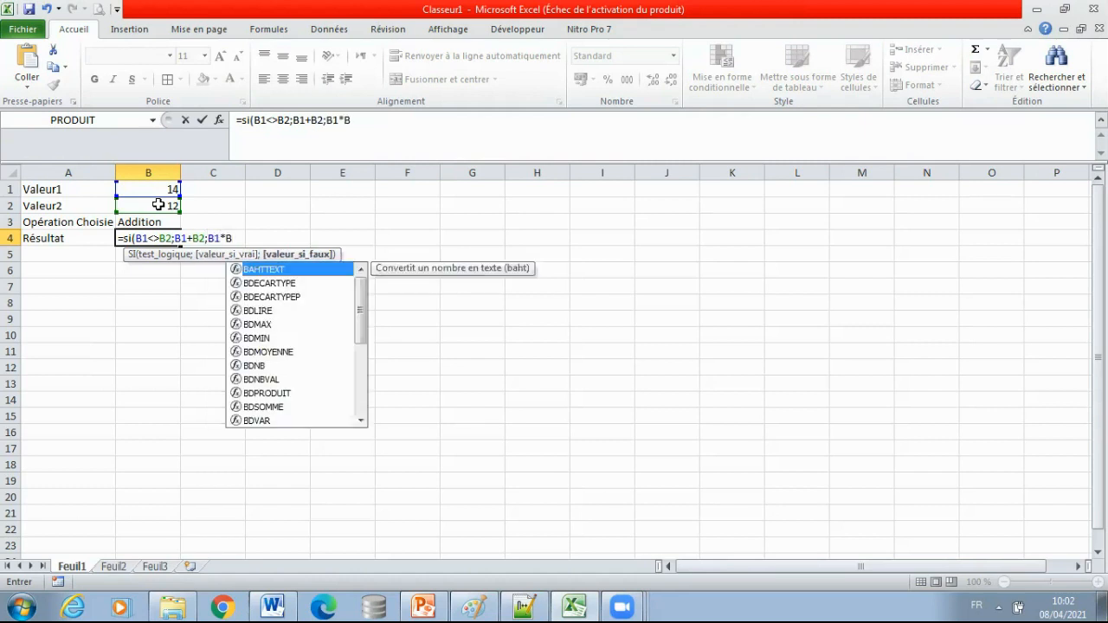
text(2)
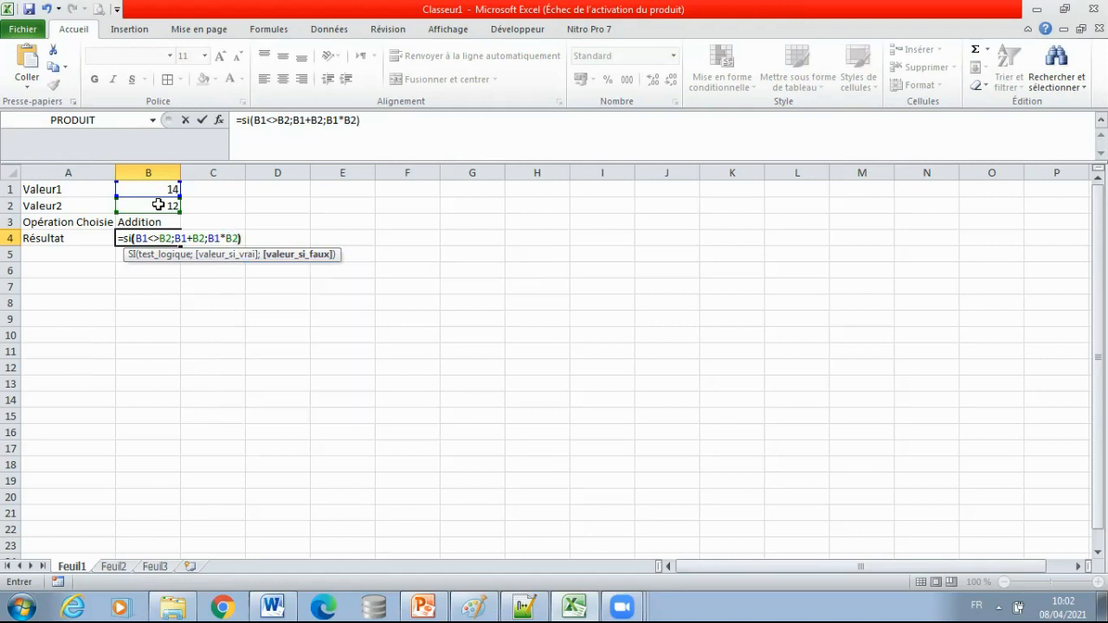
key(Return)
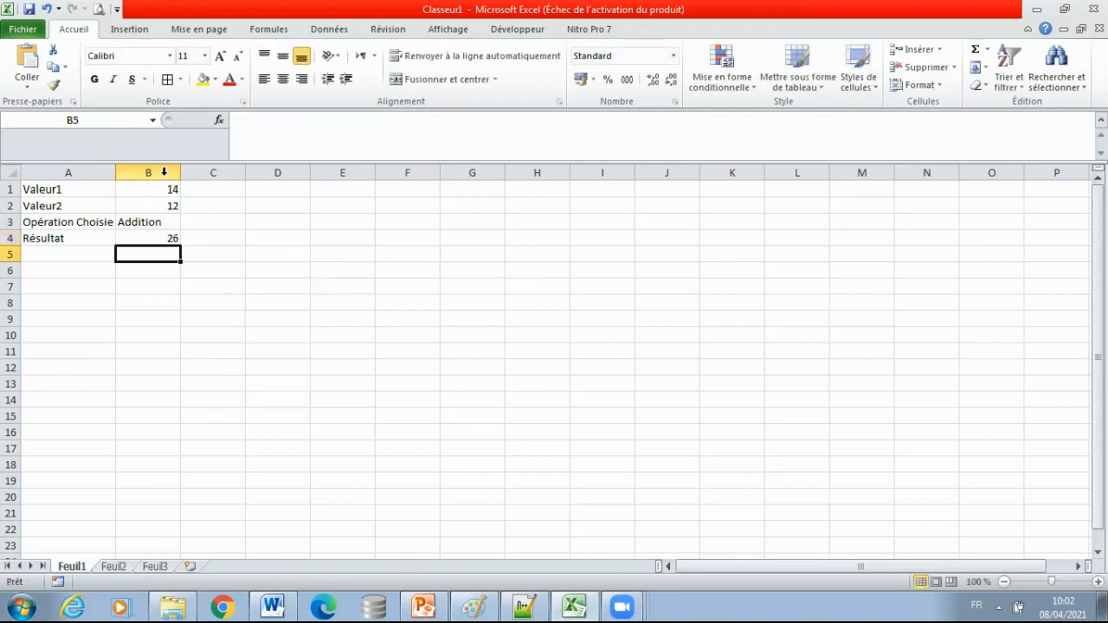
Format the range A1:B4 with bold, centred text and borders around all cells
click(64, 189)
drag(64, 189, 141, 239)
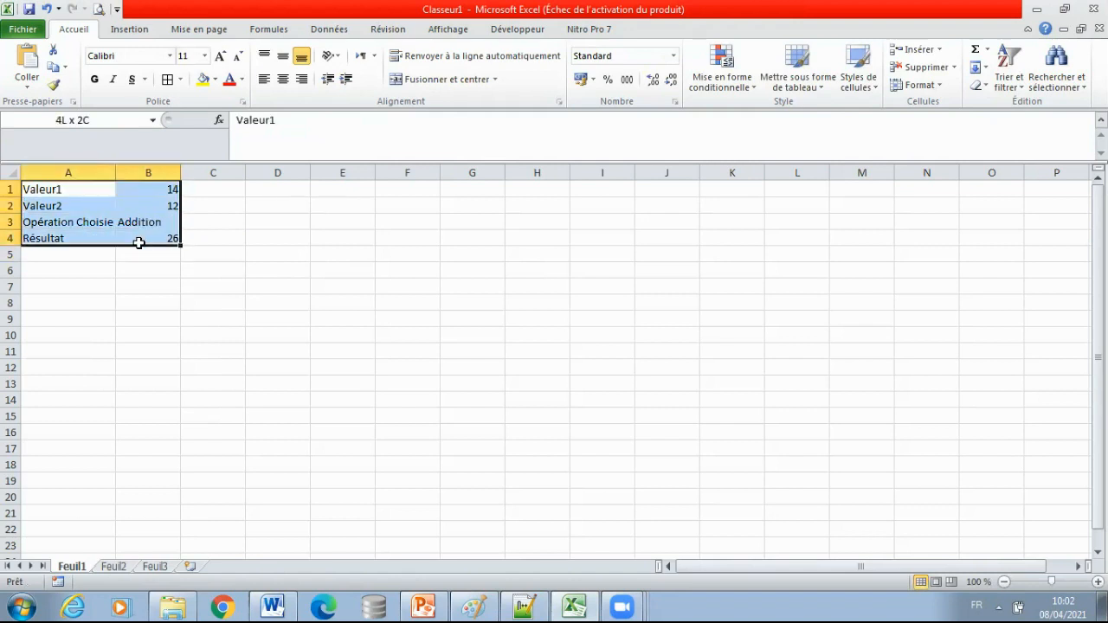
click(94, 79)
click(167, 78)
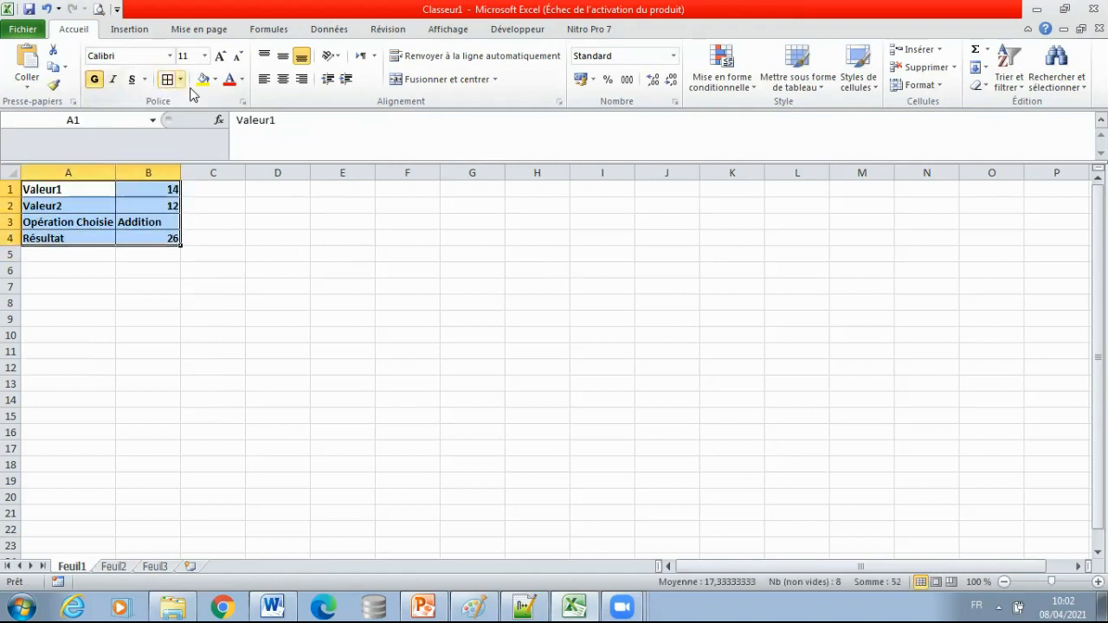
click(288, 84)
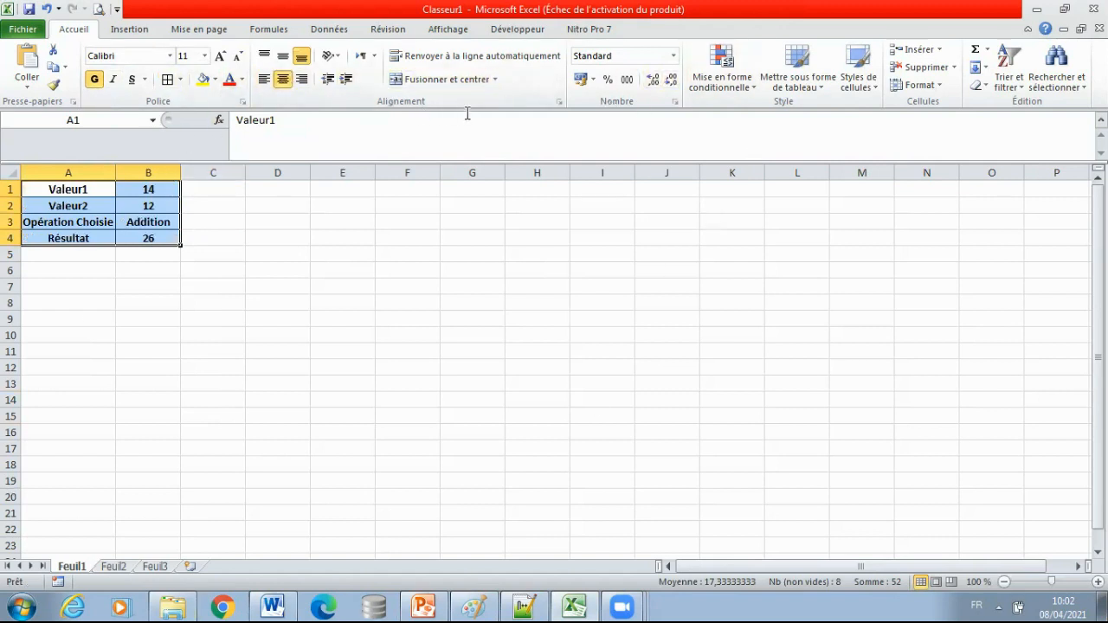
Set a custom zoom of 120% for the worksheet
click(450, 28)
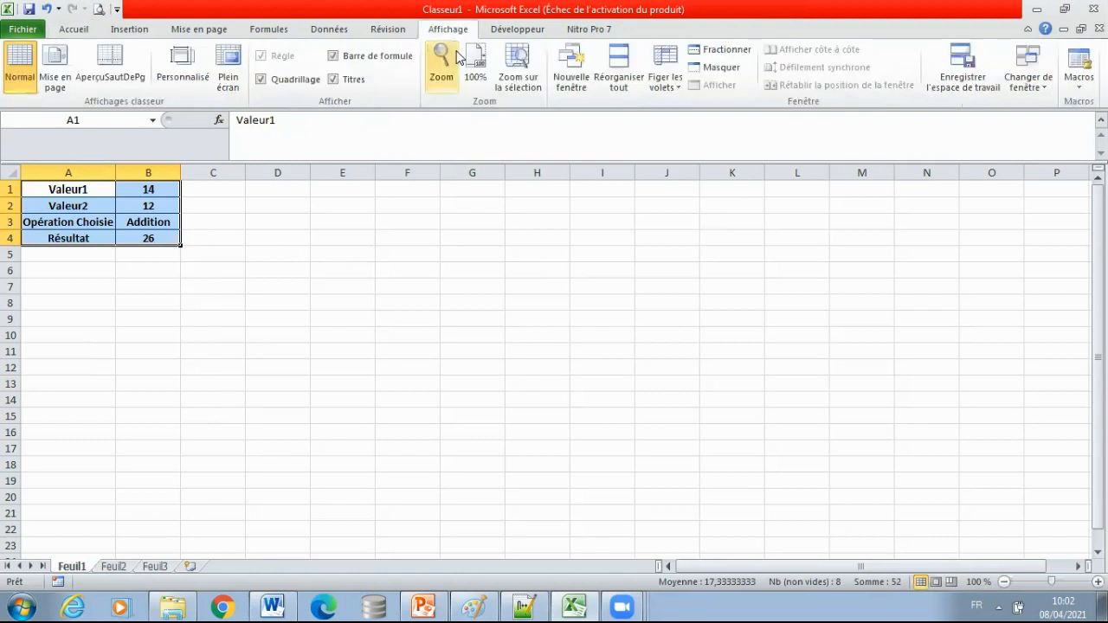
click(443, 78)
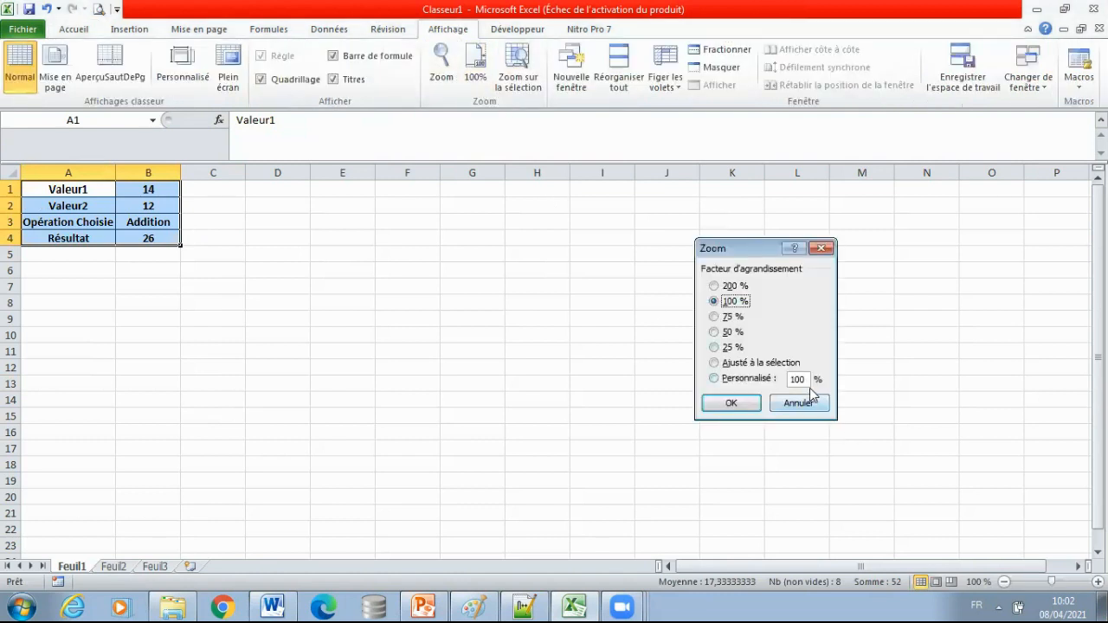
click(802, 380)
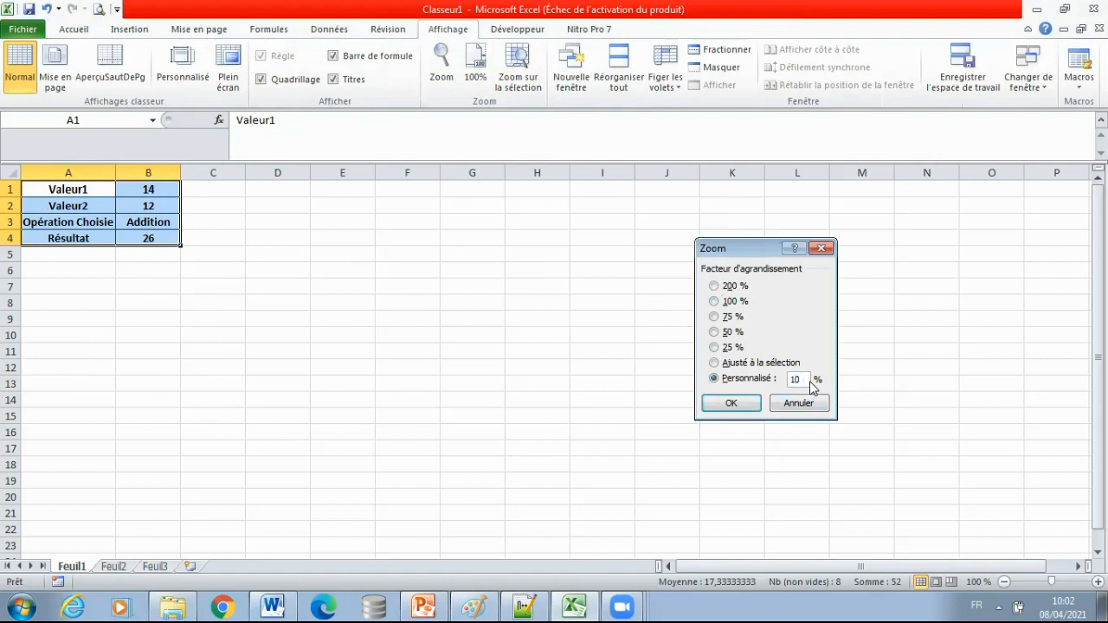
text(2)
key(Return)
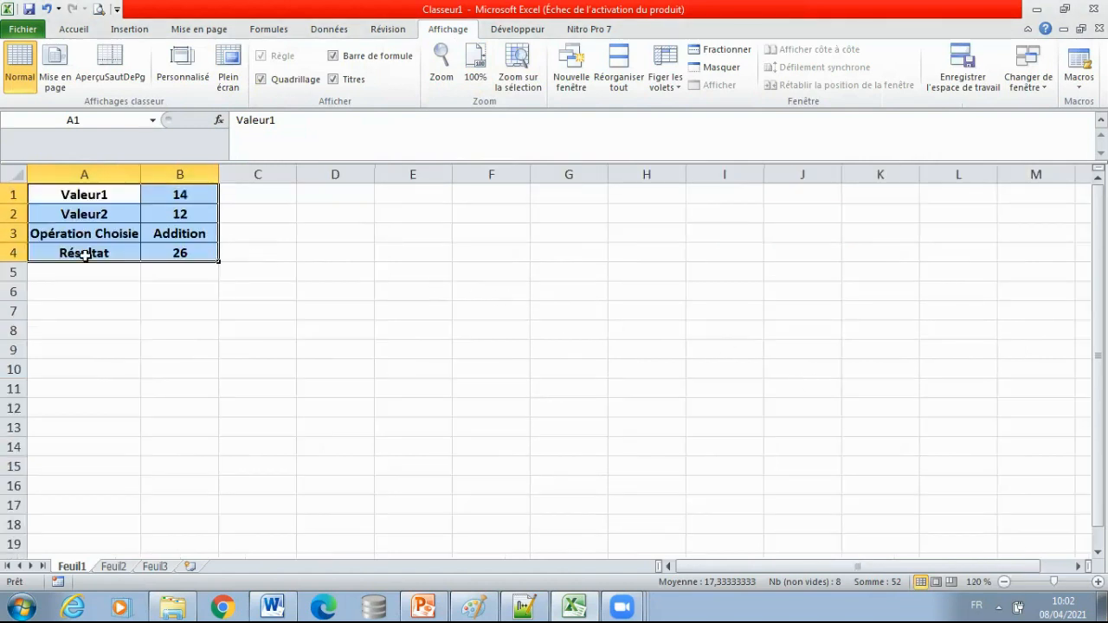
Copy the formula text from cell B3, switch to Notepad++, and paste it on line 2 of the "new 3" document
click(113, 234)
click(165, 239)
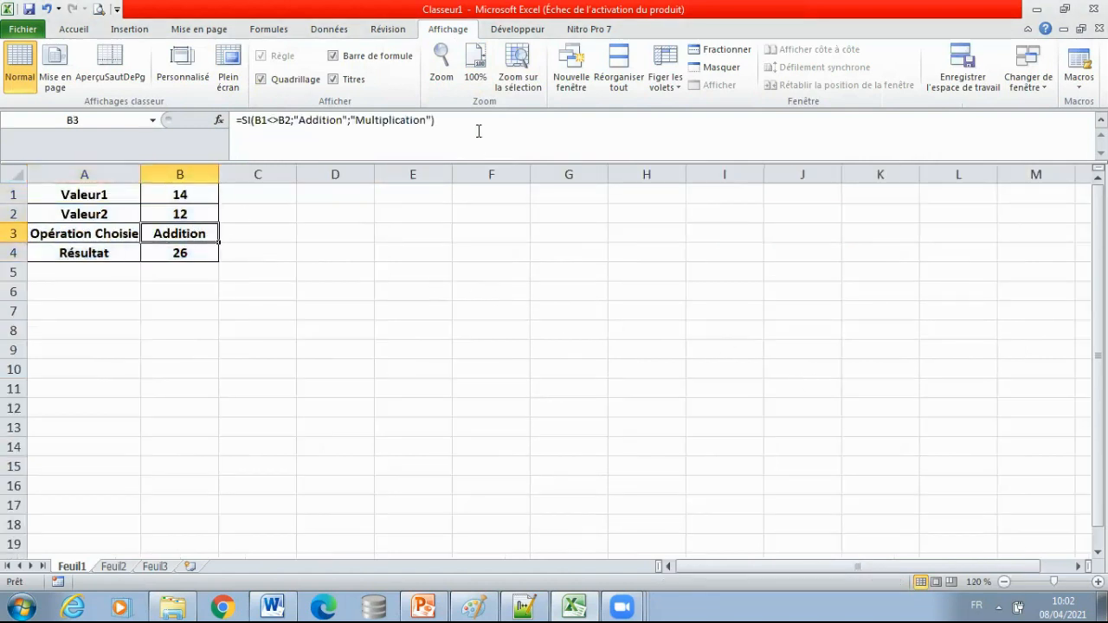
click(245, 129)
click(218, 123)
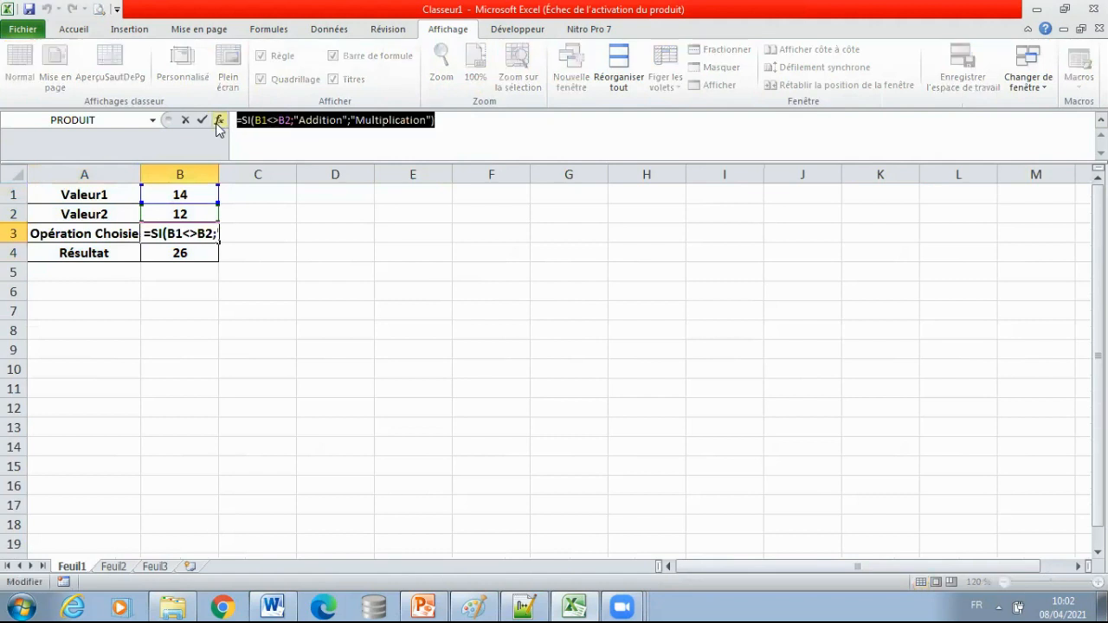
click(522, 606)
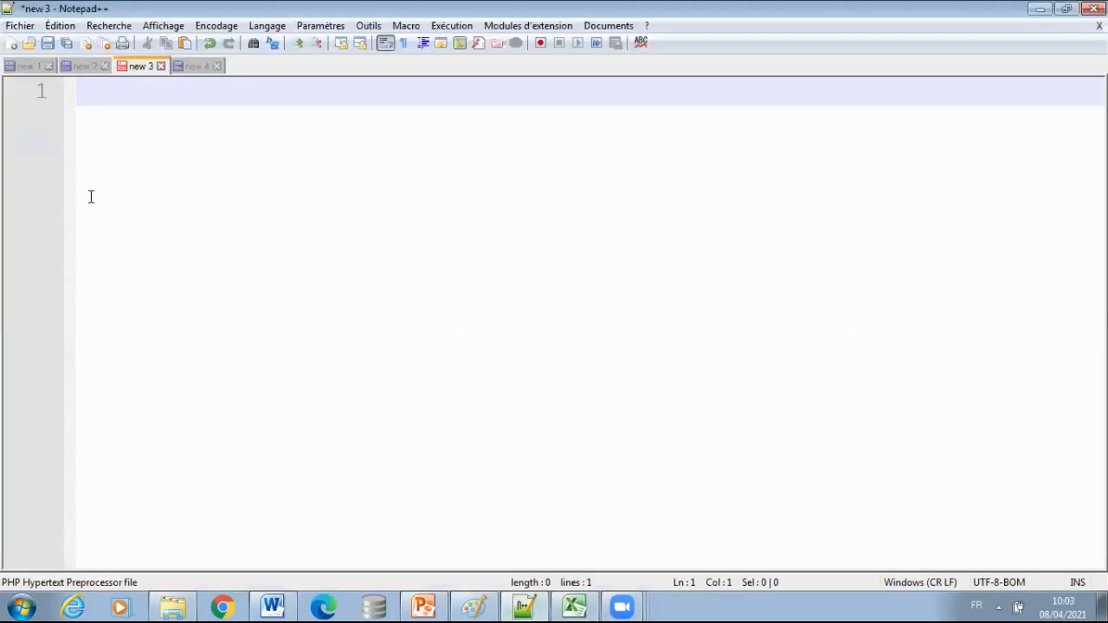
key(Return)
text(=SI(B1<>B2;"Addition";"Multiplication"))
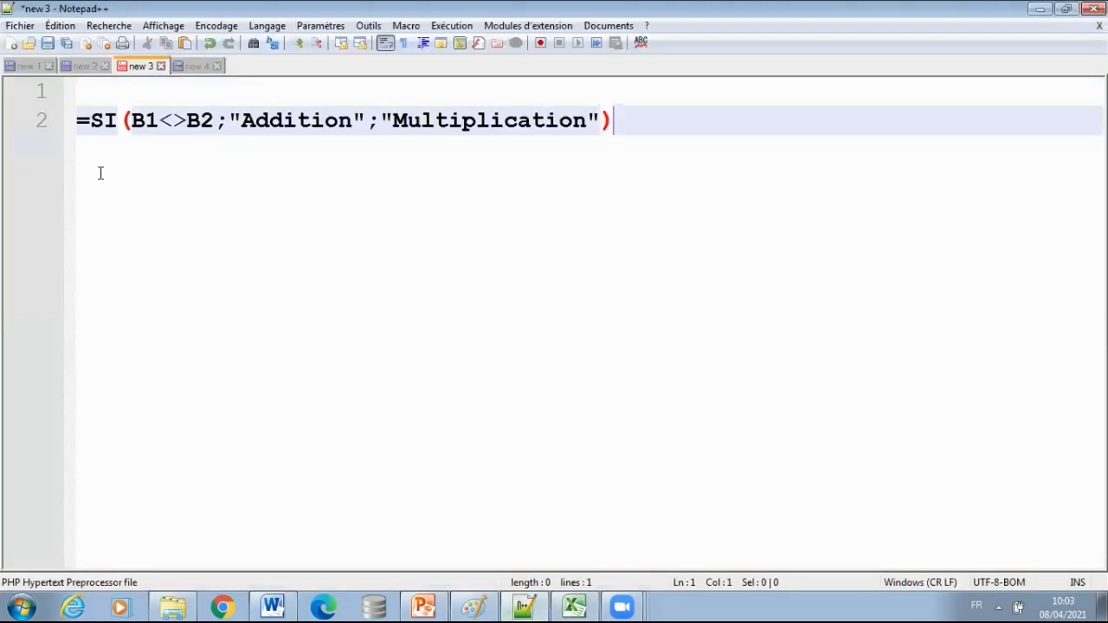
Add the heading "Type d'opération:" on line 1, directly above the Addition/Multiplication formula
drag(132, 120, 591, 120)
click(638, 121)
key(Return)
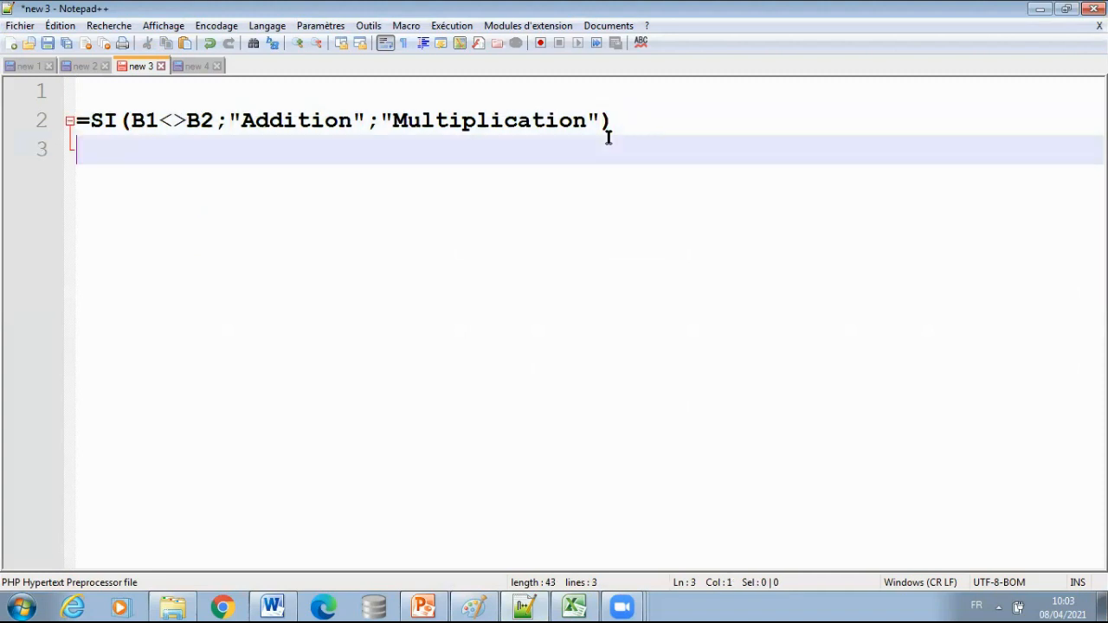
click(155, 92)
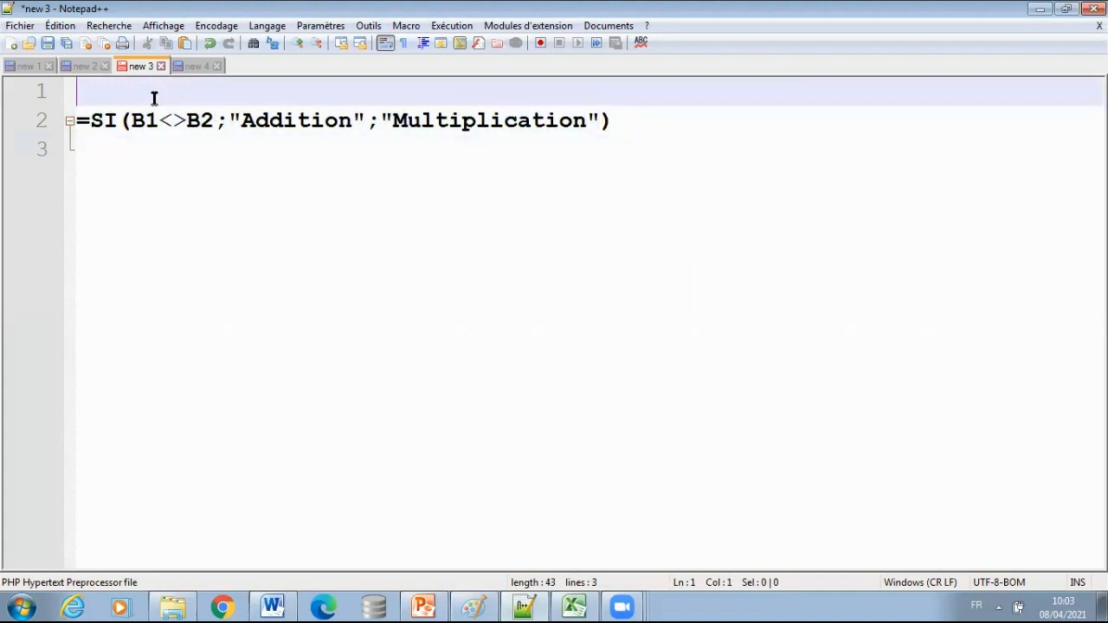
text(Type d')
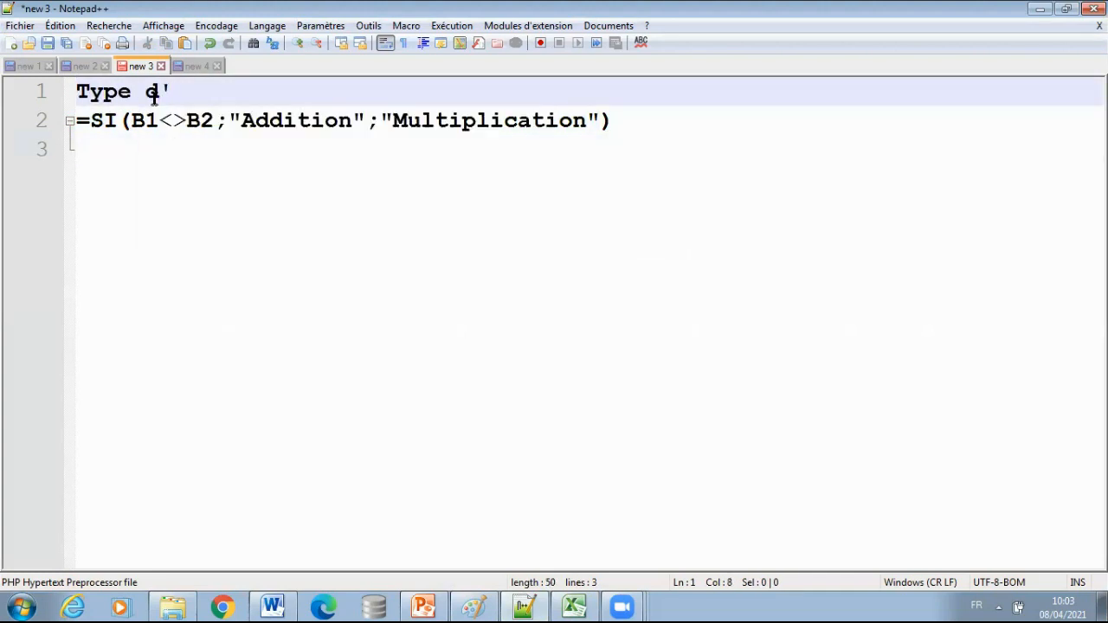
text(opérati)
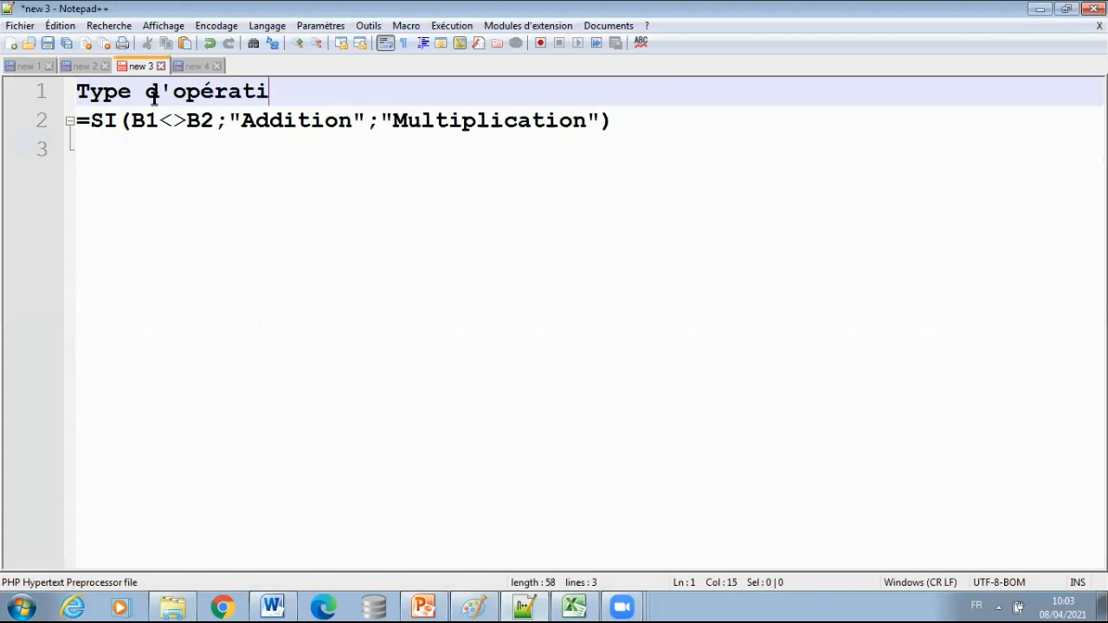
text(on:)
key(Return)
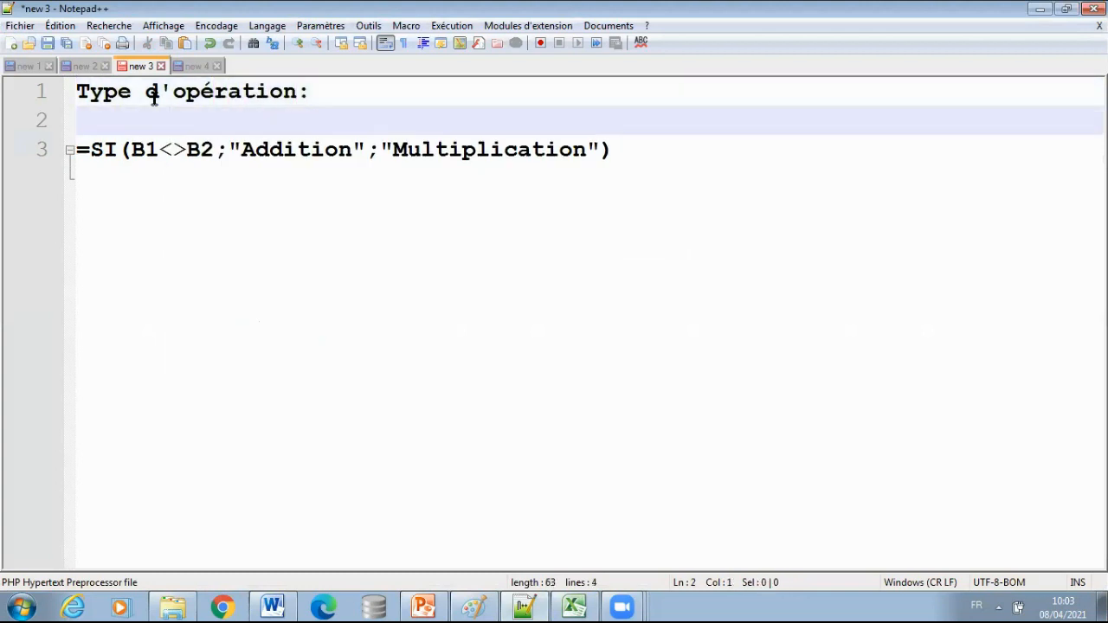
key(Delete)
Add the heading "Résultat:" on line 3, directly below the Addition/Multiplication formula
click(625, 123)
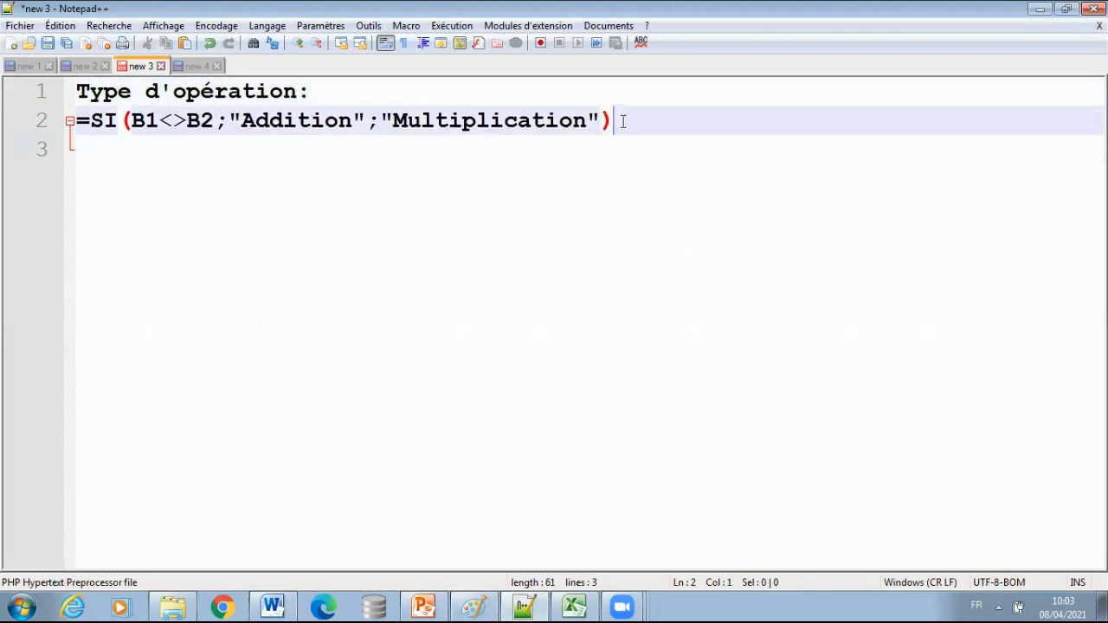
key(Return)
text(Résu)
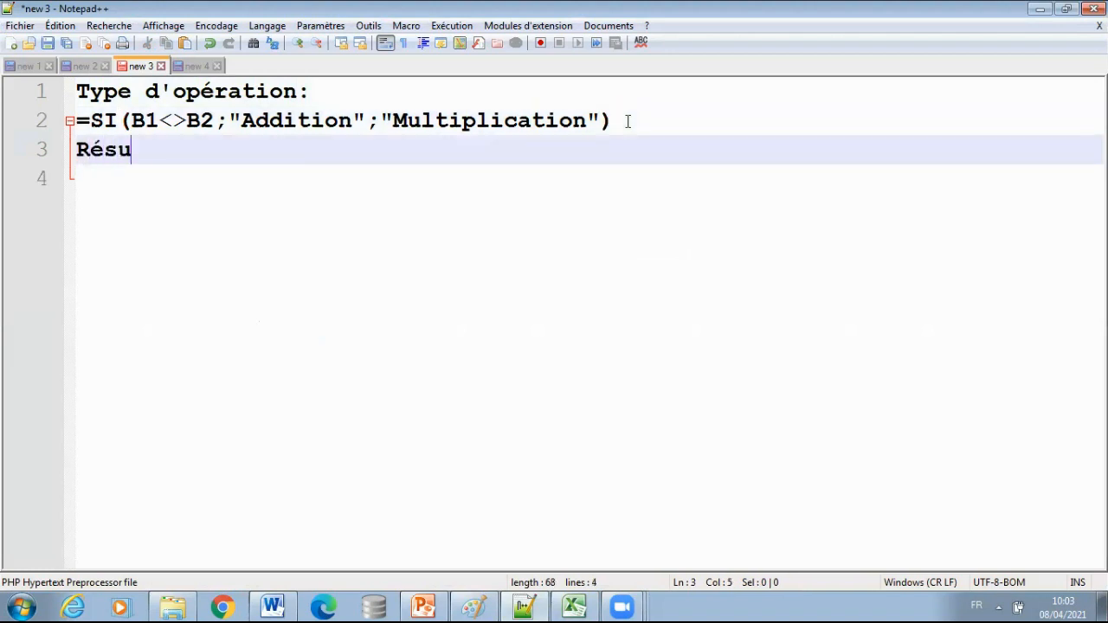
text(ltat)
text(:)
key(Return)
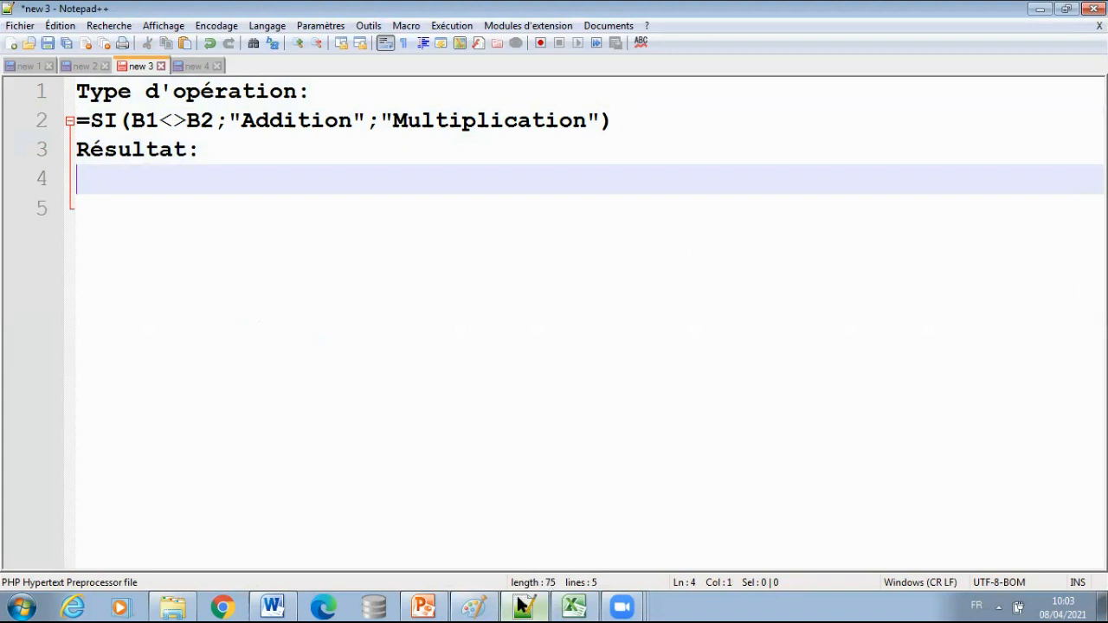
Copy the formula text from cell B4 in Excel, switch back to Notepad++, and paste it on line 4 under "Résultat:"
click(574, 606)
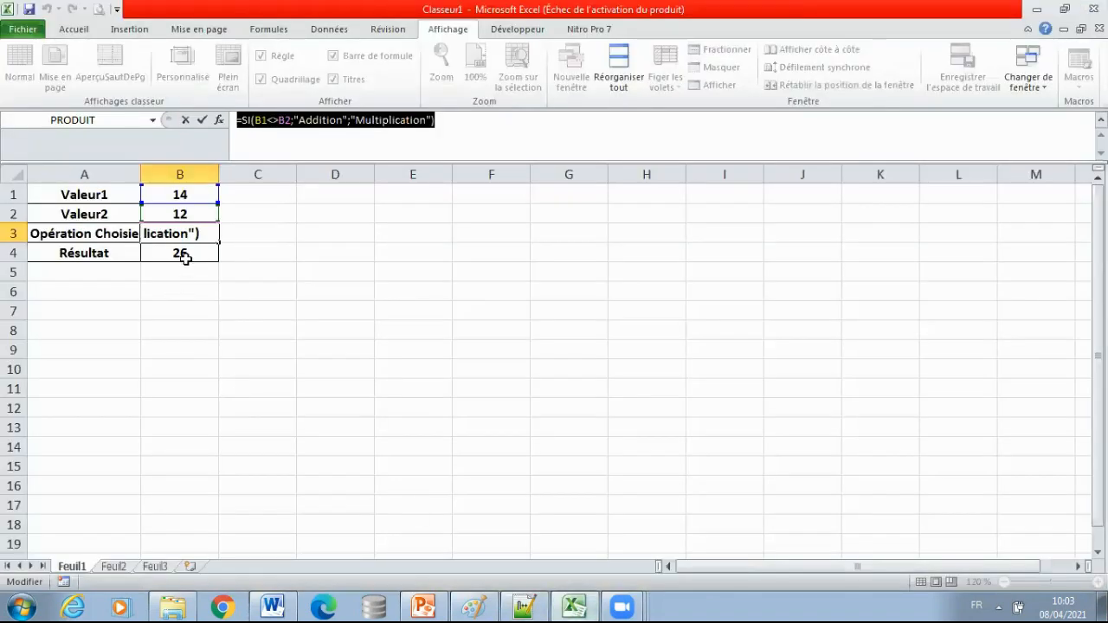
click(184, 257)
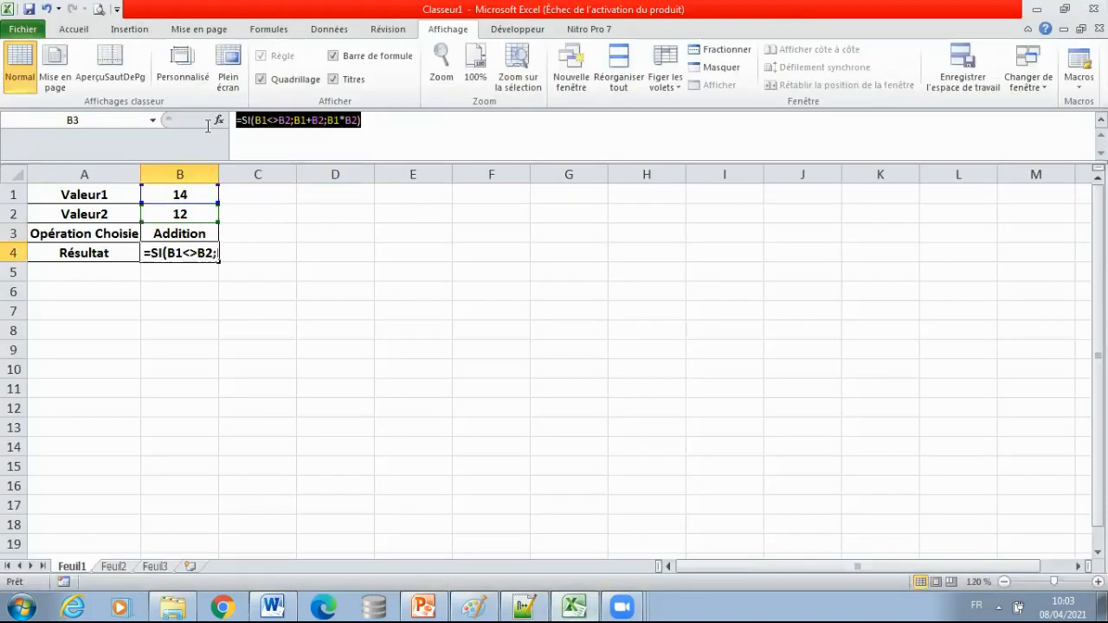
drag(208, 126, 206, 127)
key(ctrl+c)
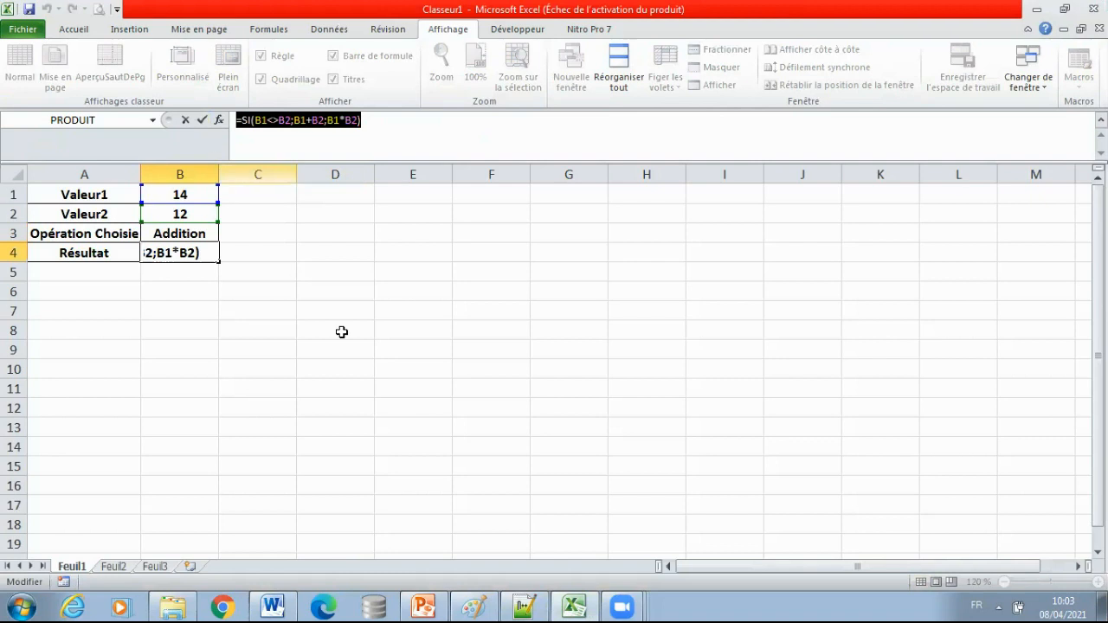
click(472, 606)
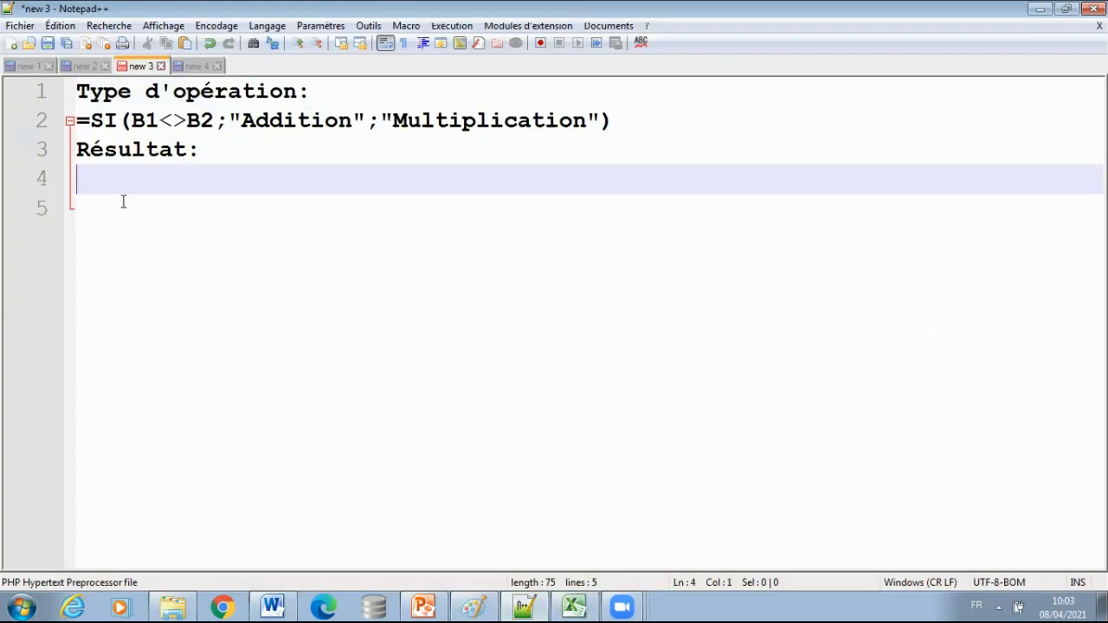
key(ctrl+v)
click(150, 245)
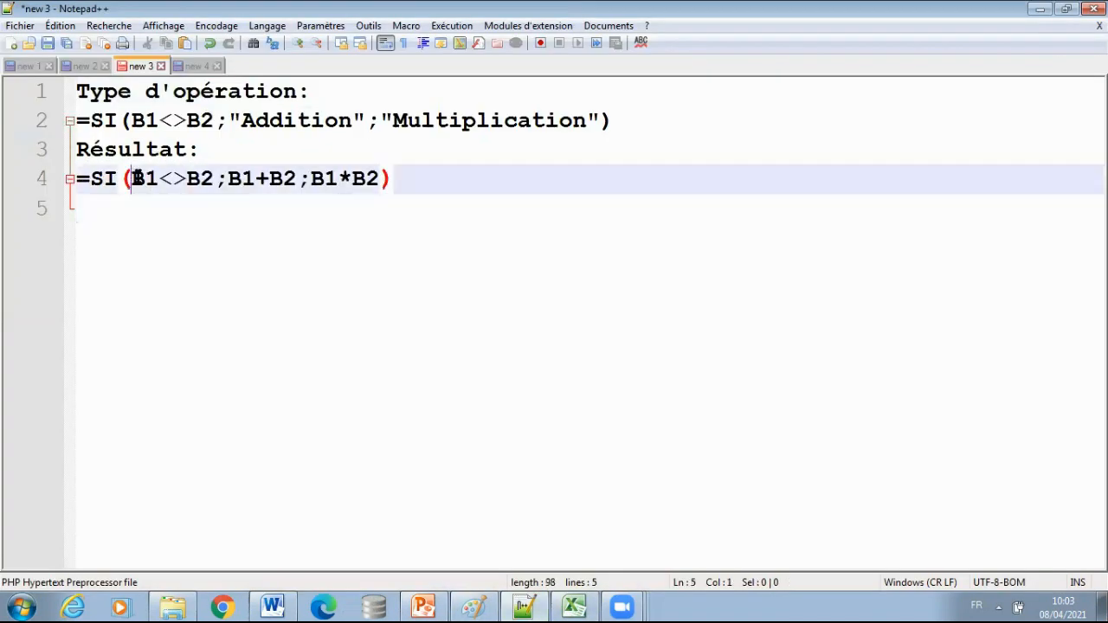
Add the heading "Remarque:" on line 6, leaving a blank line after the result formula
drag(132, 178, 214, 178)
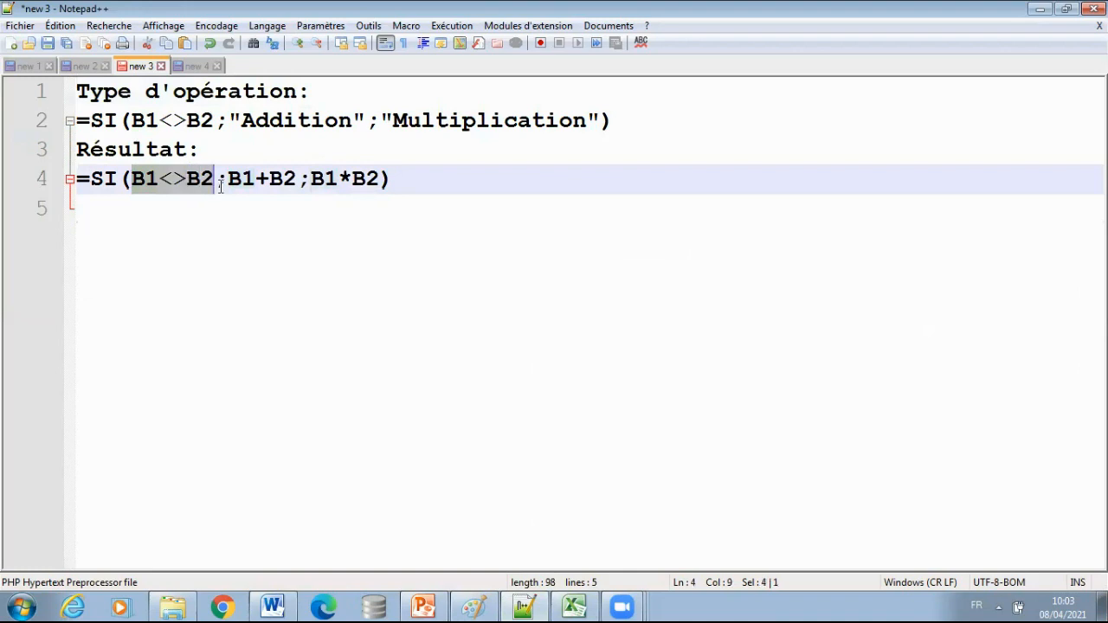
click(412, 188)
key(Return)
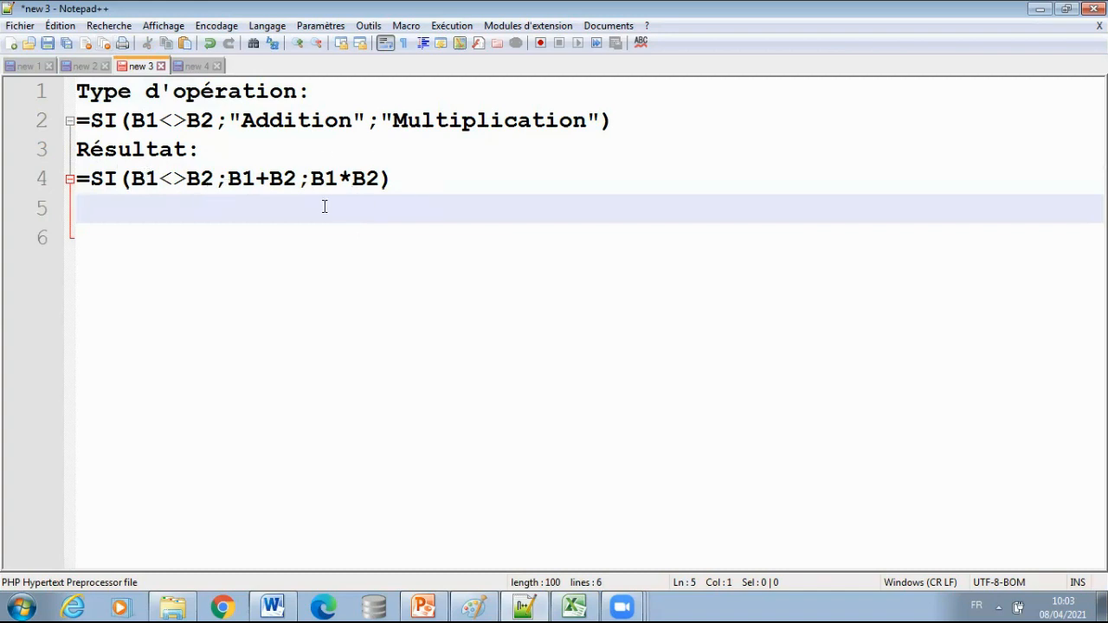
key(Return)
text(Remarque)
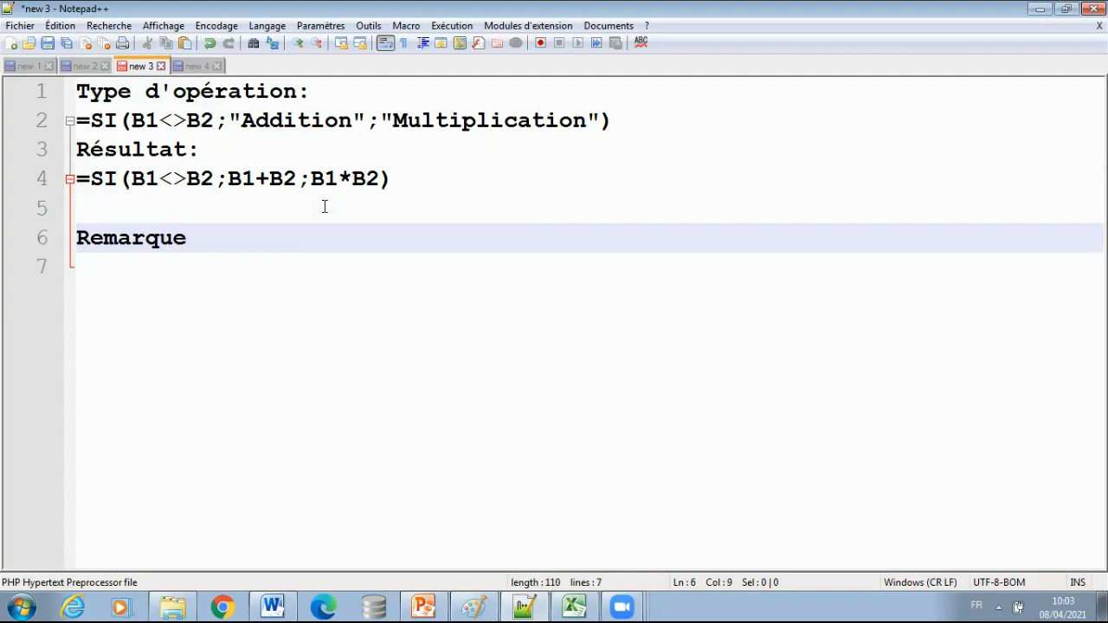
text(:)
key(Return)
Duplicate the result formula =SI(B1<>B2;B1+B2;B1*B2) from line 4 onto line 7, under "Remarque:"
click(80, 182)
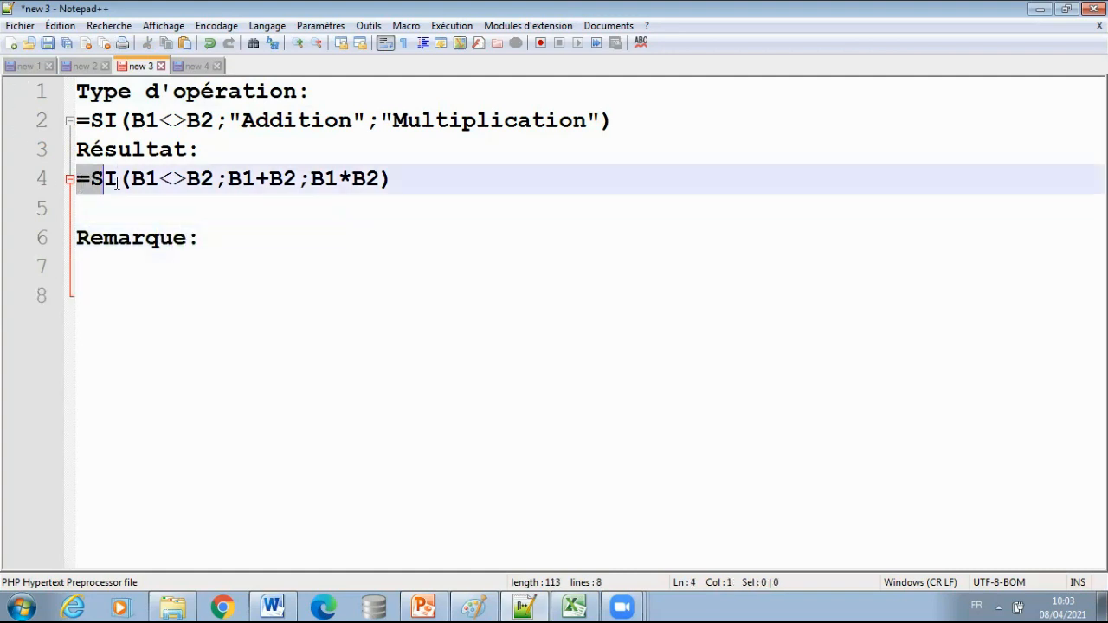
drag(116, 184, 475, 188)
click(189, 275)
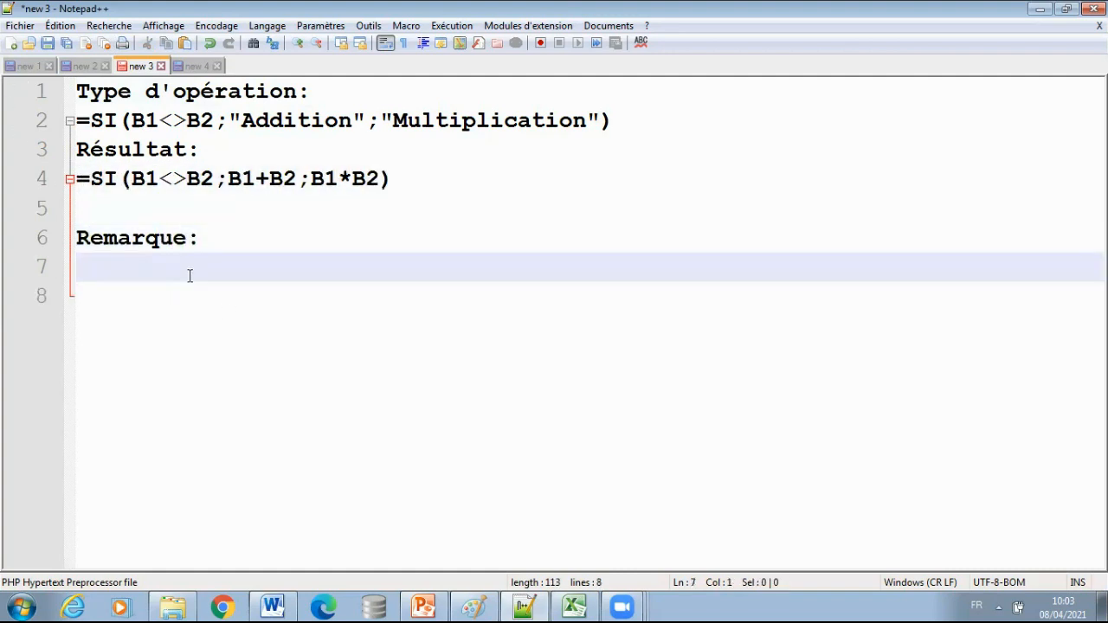
key(ctrl+v)
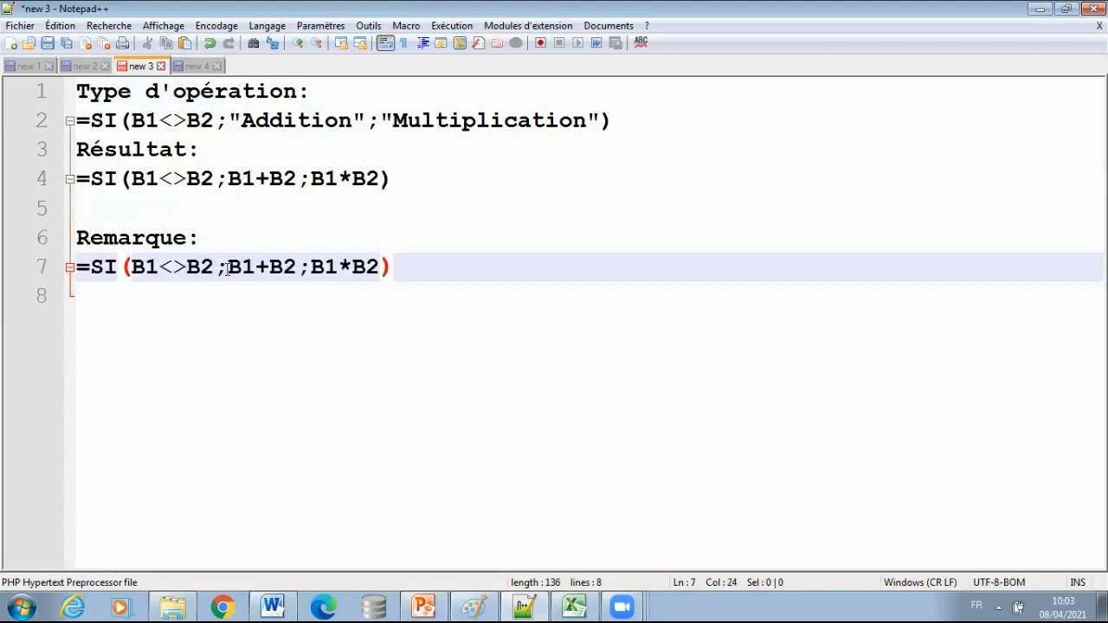
Replace B1+B2 in the line 7 formula with the function SOMME(B1;B2)
text(SOMME)
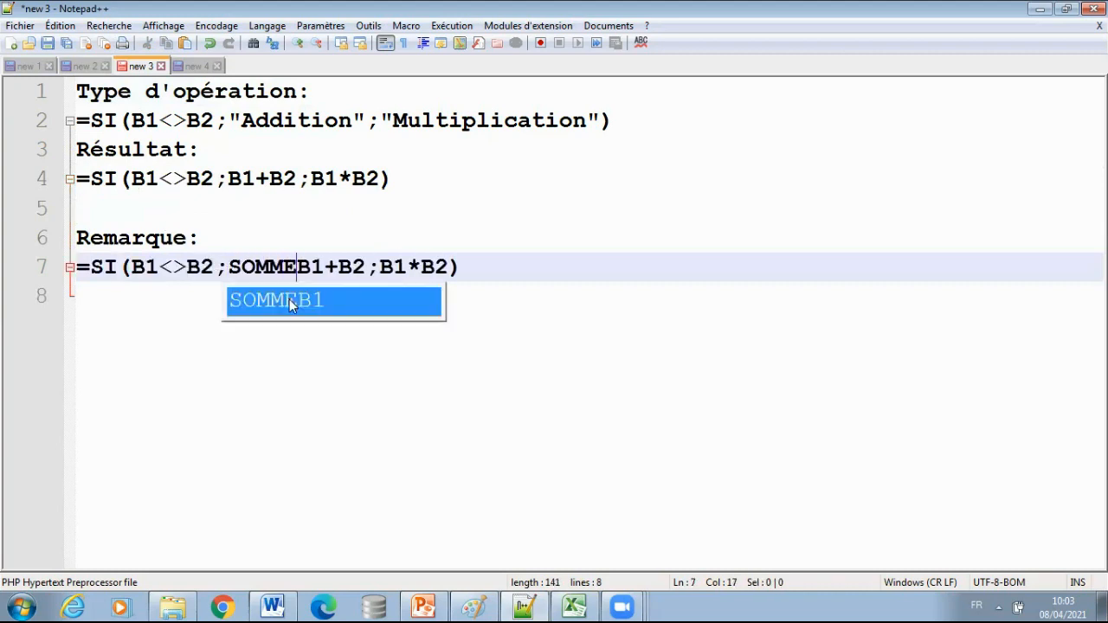
text(()
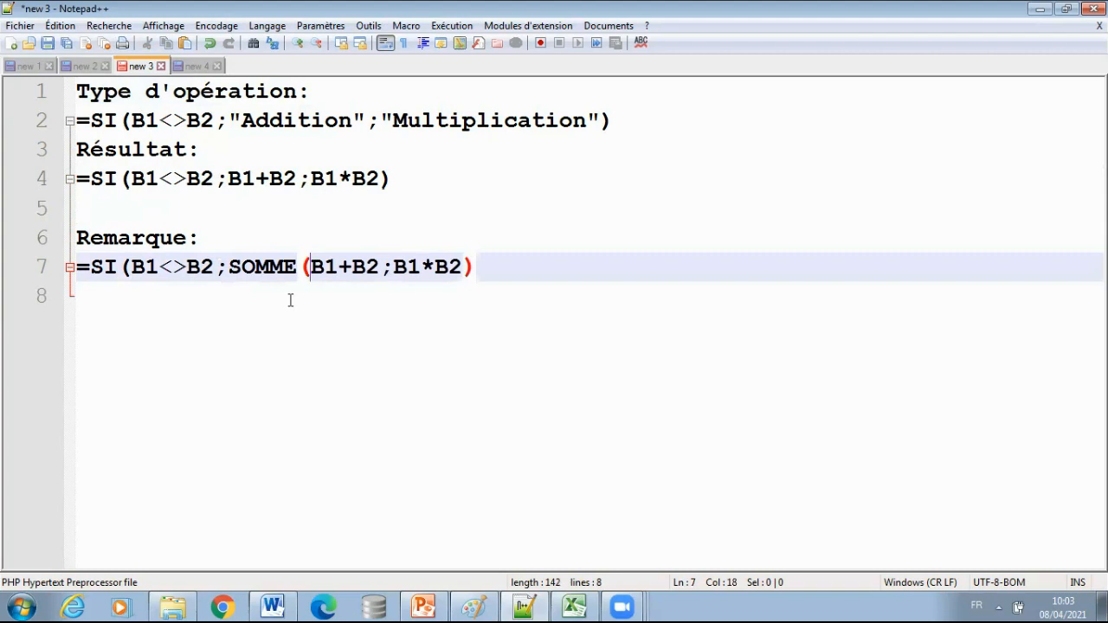
key(Right)
key(Right)
key(Delete)
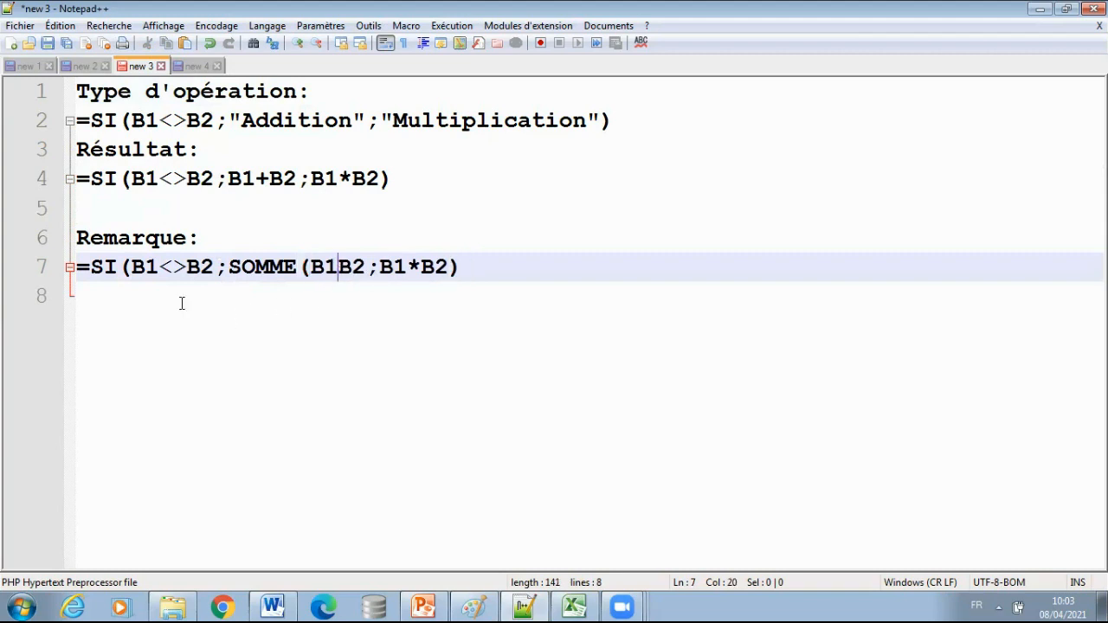
text(;)
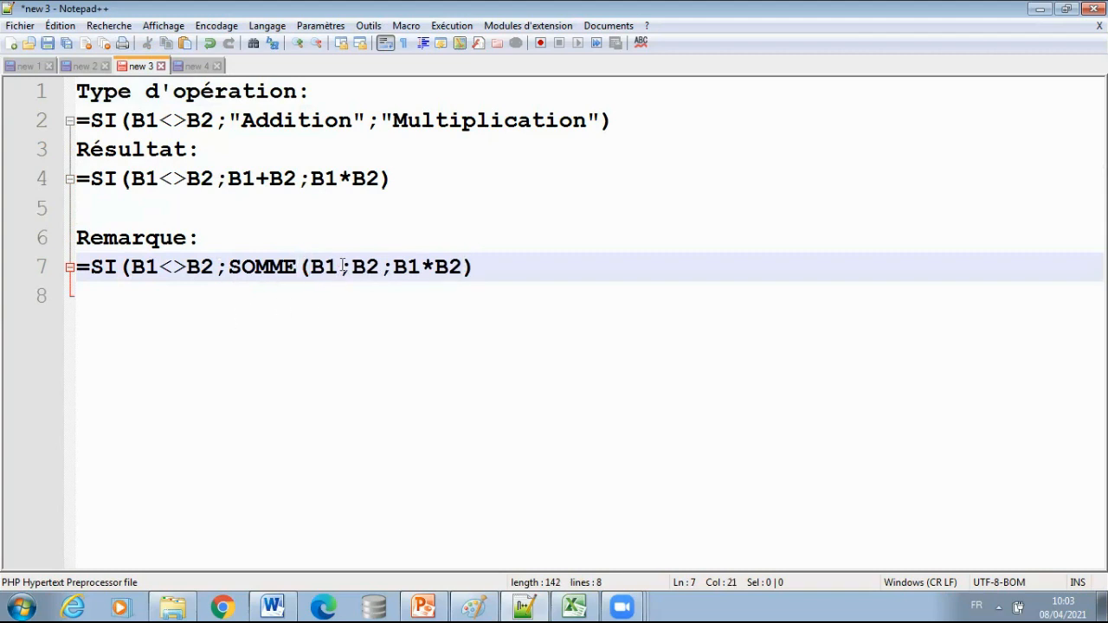
click(384, 271)
text())
Replace B1*B2 in the line 7 formula with PRODUIT(B1;B2), keeping the closing parenthesis of SI
click(418, 269)
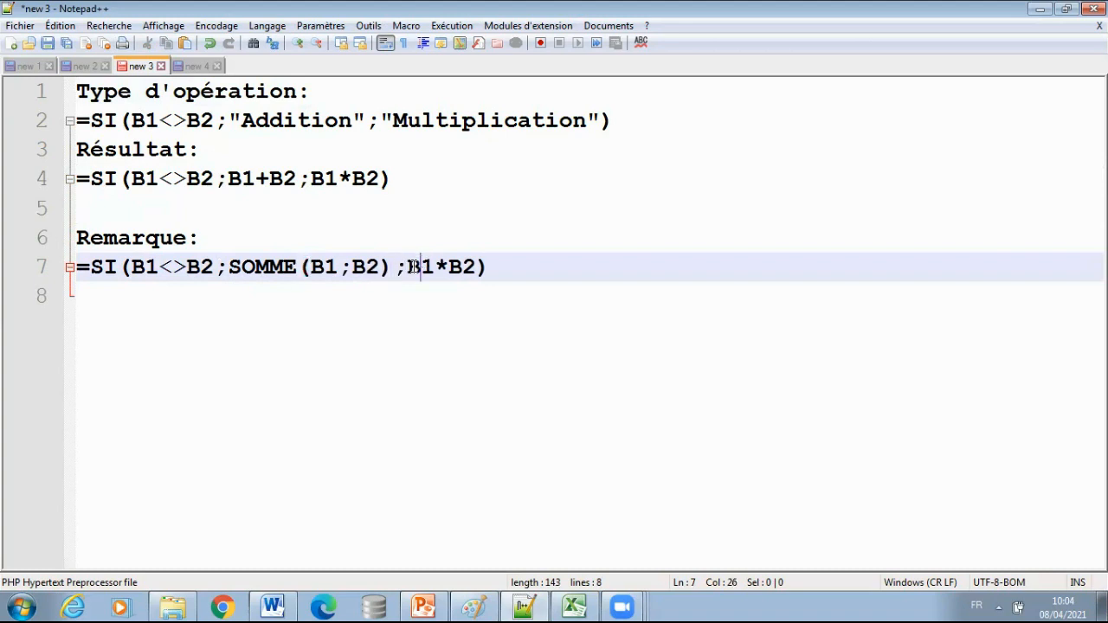
text(PRODUIT)
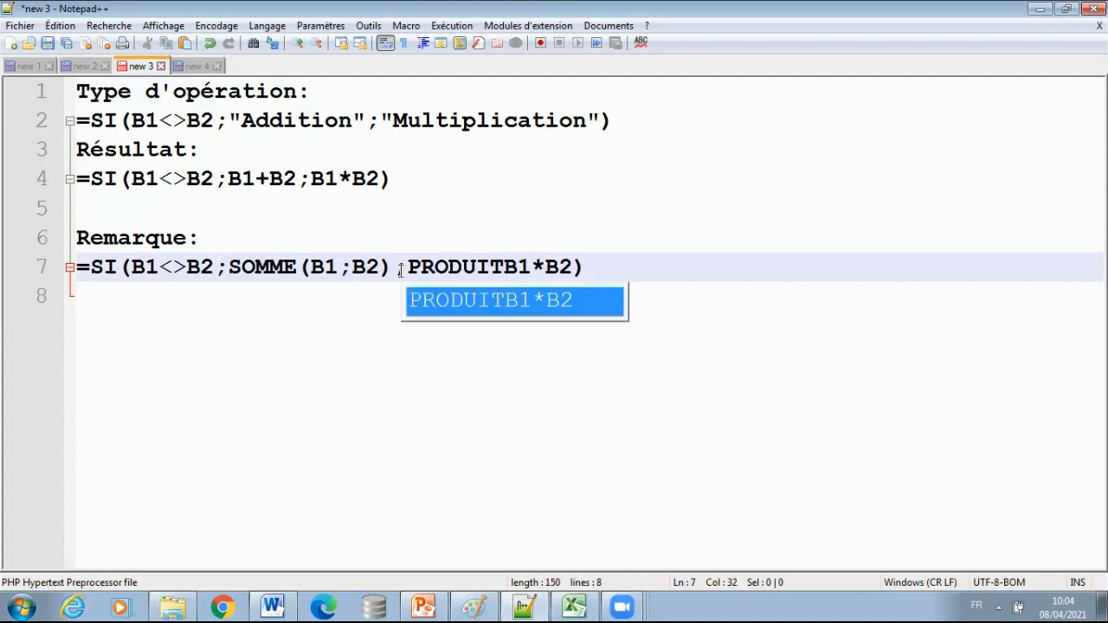
text(()
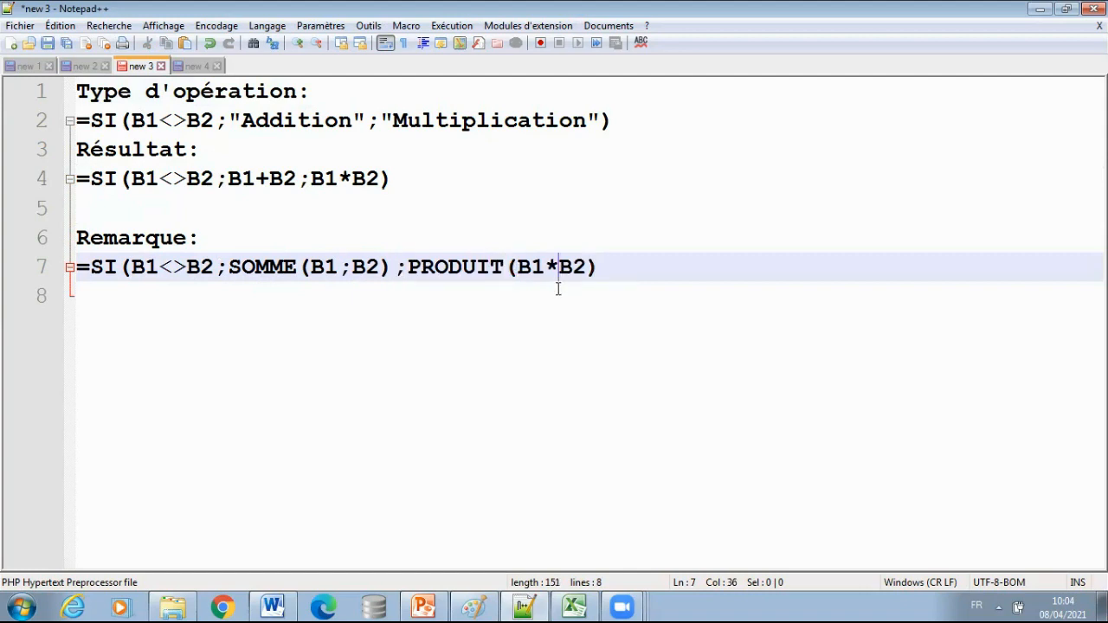
key(BackSpace)
text(;)
click(596, 267)
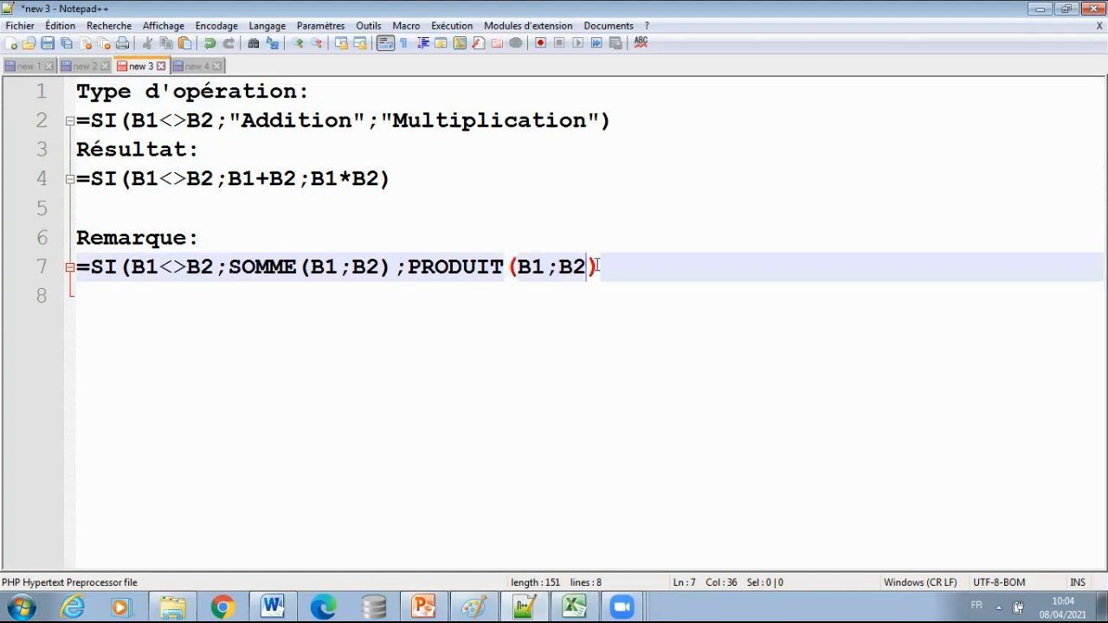
click(655, 265)
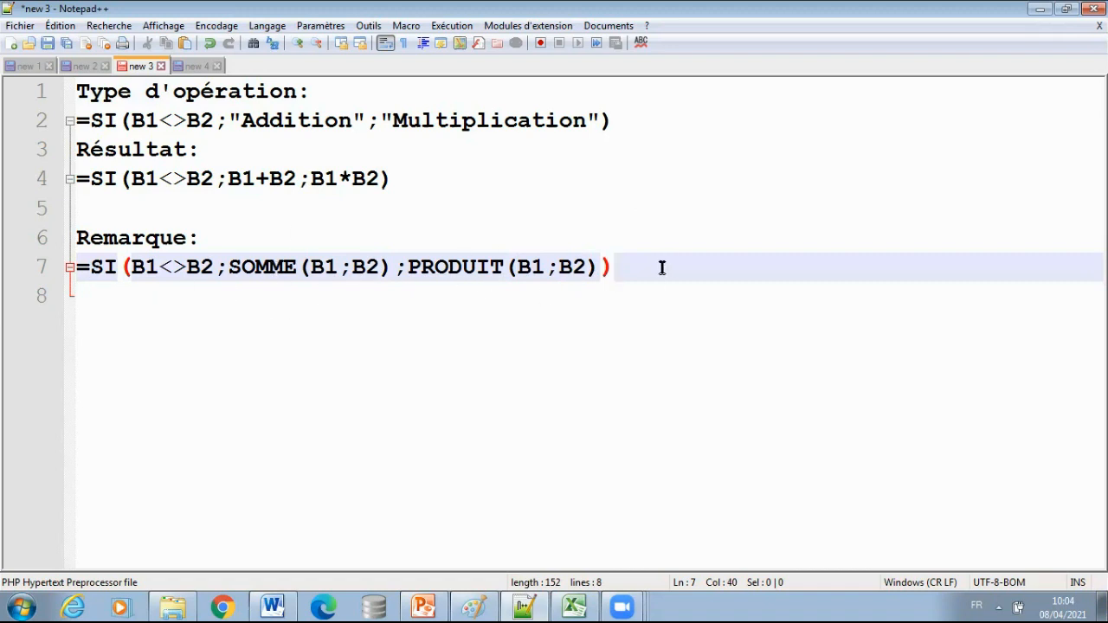
Add the word "ou" on line 8, removing the unwanted autocompleted text, and start a new line below it
key(Return)
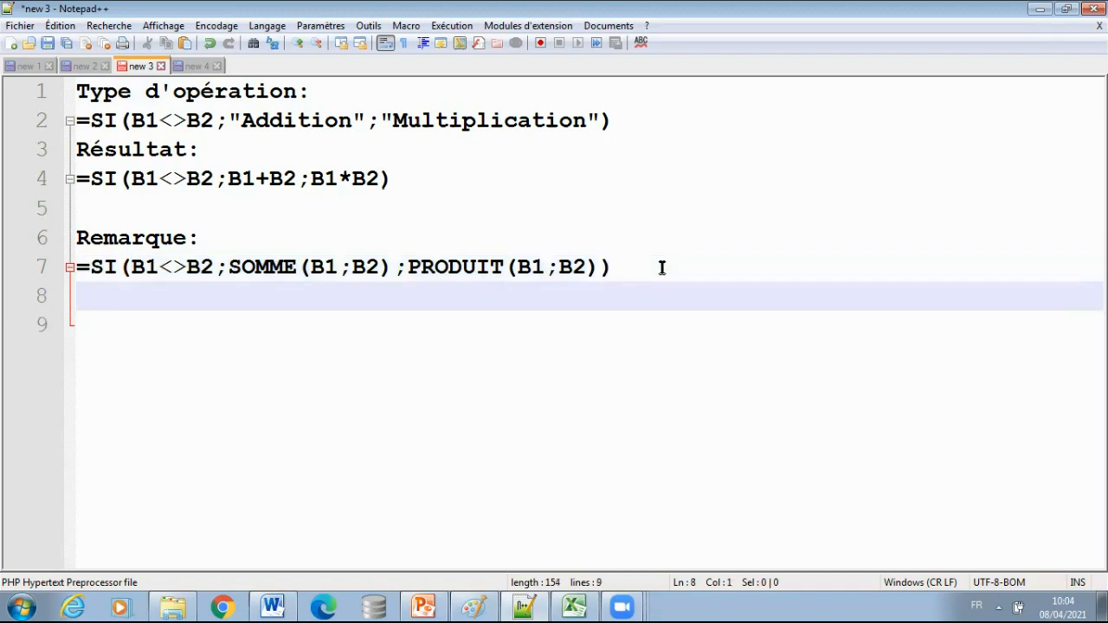
text(ou)
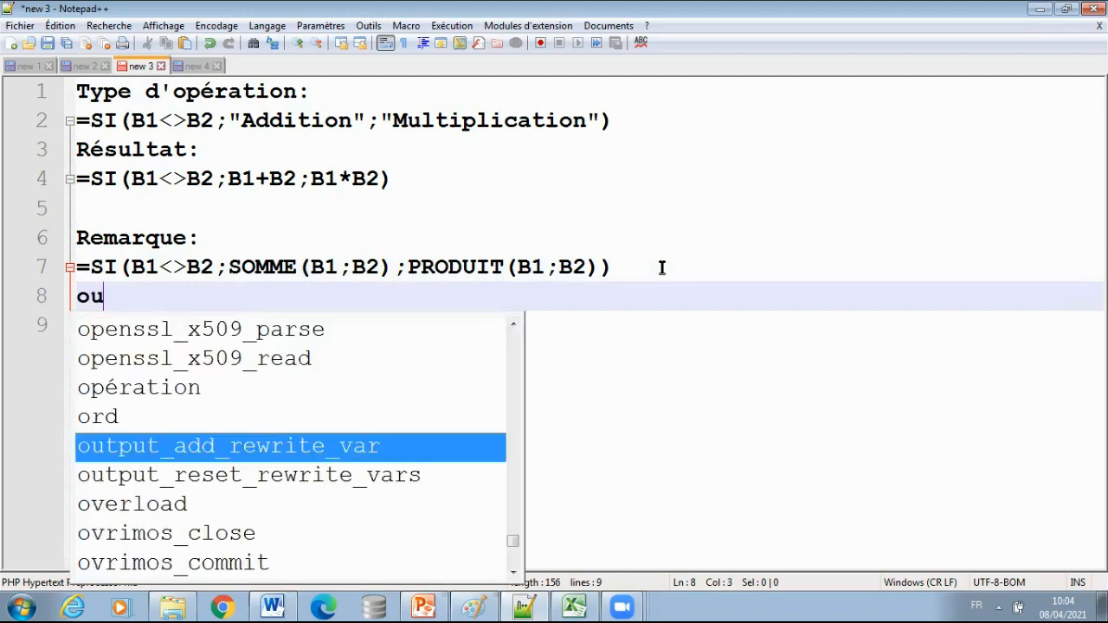
key(Return)
key(BackSpace)
key(BackSpace)
key(BackSpace)
key(BackSpace)
key(BackSpace)
key(BackSpace)
key(BackSpace)
key(BackSpace)
key(BackSpace)
key(BackSpace)
key(BackSpace)
key(BackSpace)
key(BackSpace)
key(BackSpace)
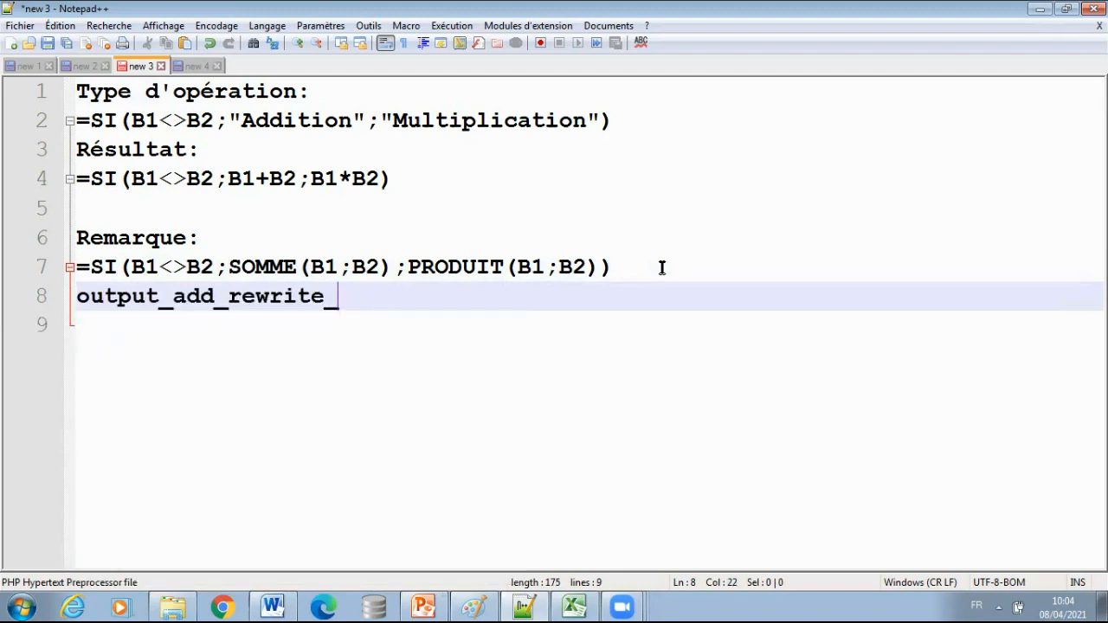
key(BackSpace)
key(BackSpace)
key(BackSpace)
key(BackSpace)
key(BackSpace)
key(BackSpace)
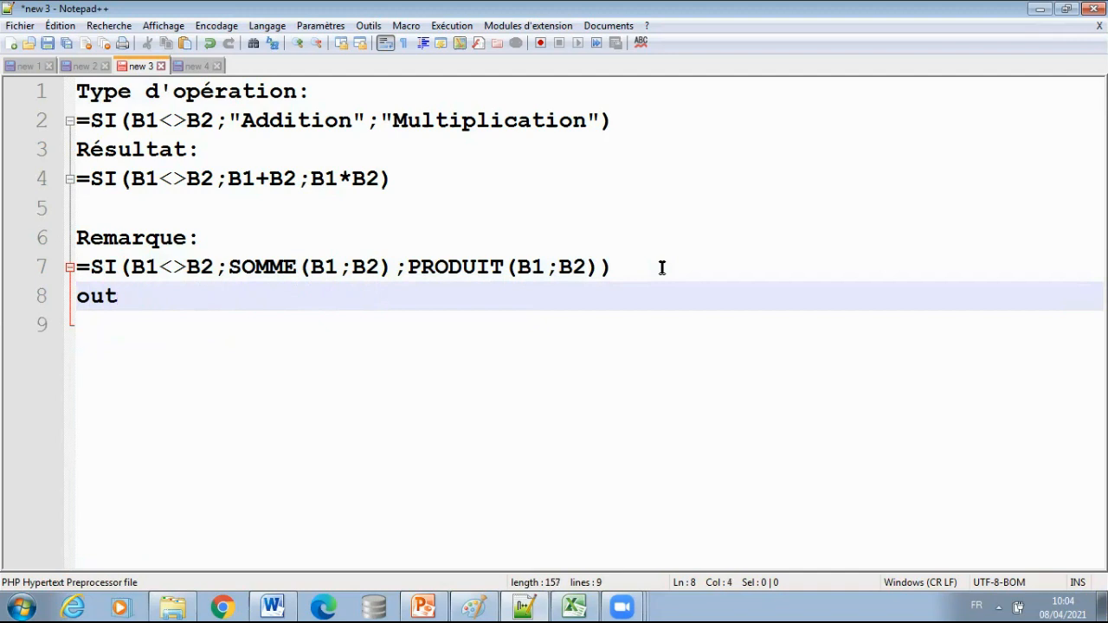
key(Return)
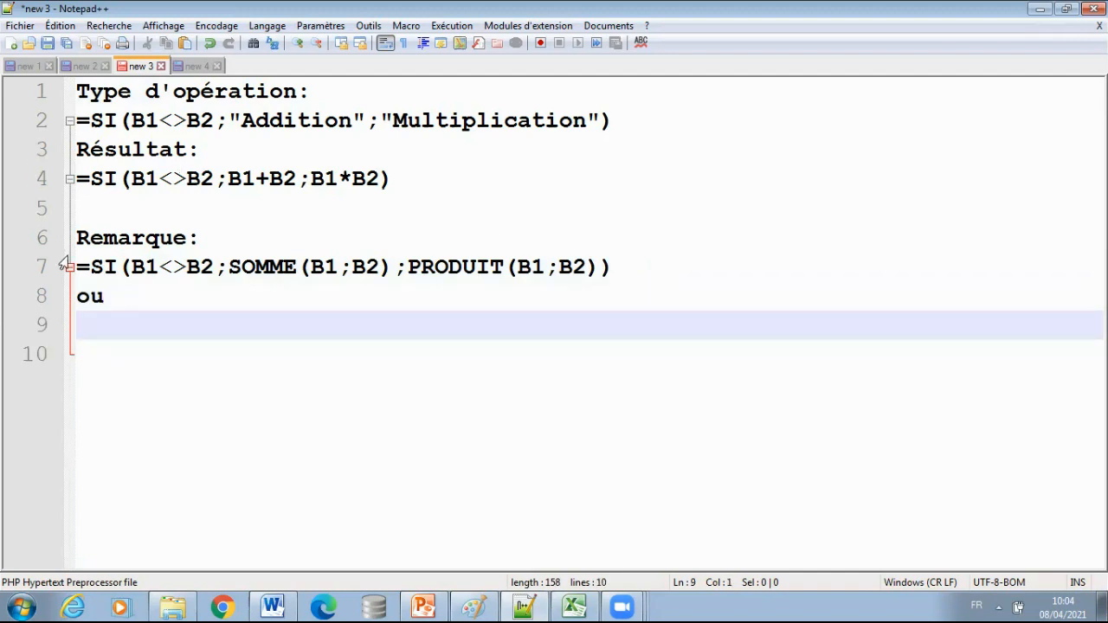
Duplicate the line 7 formula =SI(B1<>B2;SOMME(B1;B2);PRODUIT(B1;B2)) onto line 9, under "ou"
drag(78, 266, 776, 273)
key(ctrl+c)
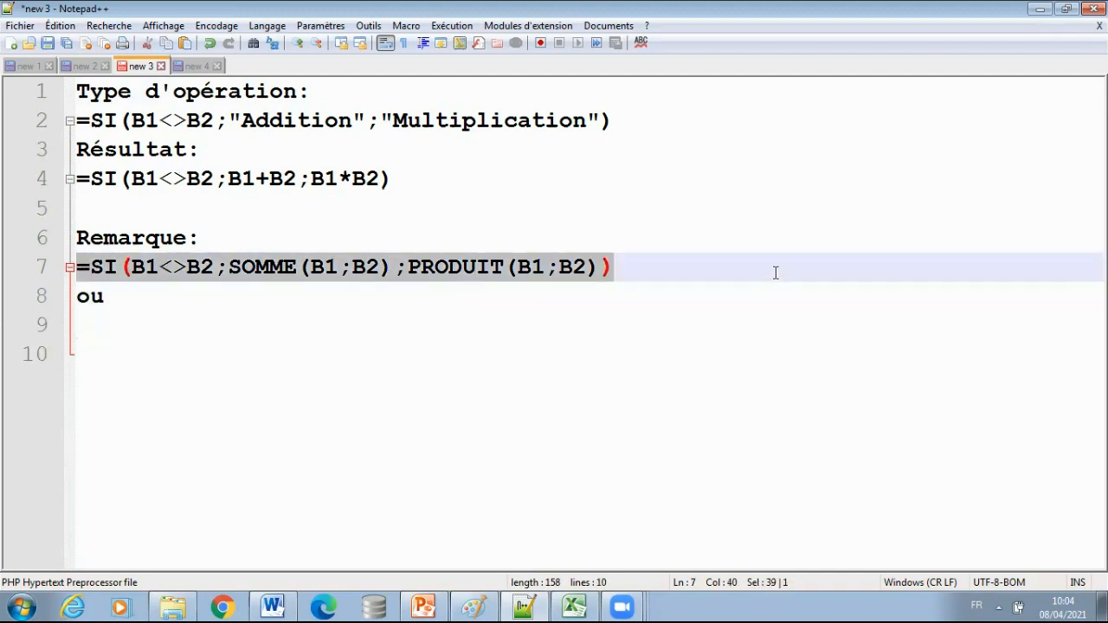
click(148, 327)
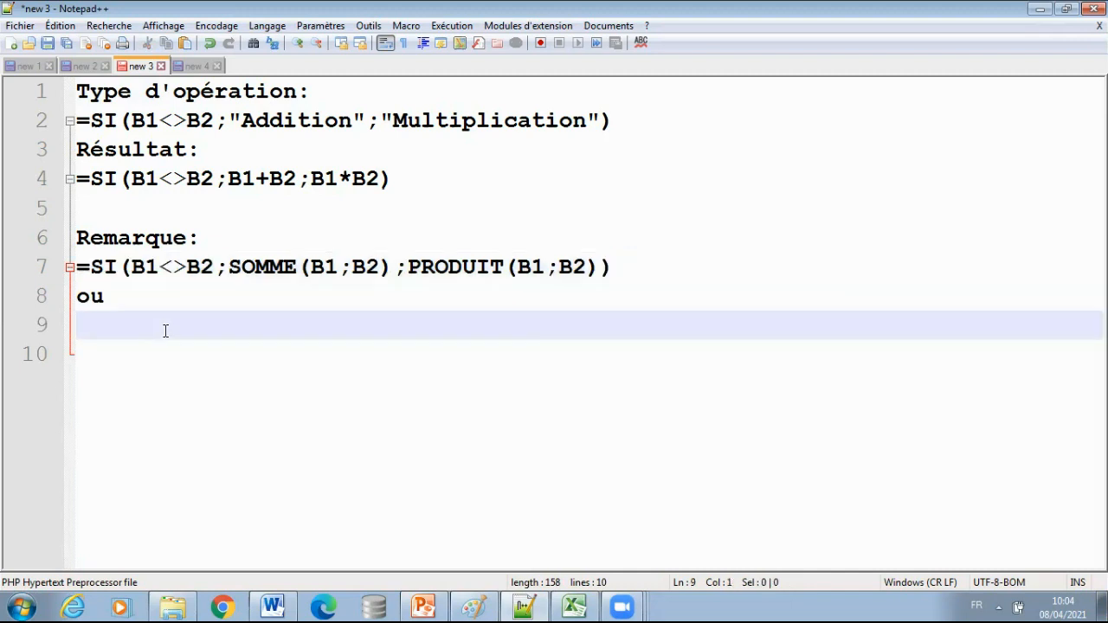
key(ctrl+v)
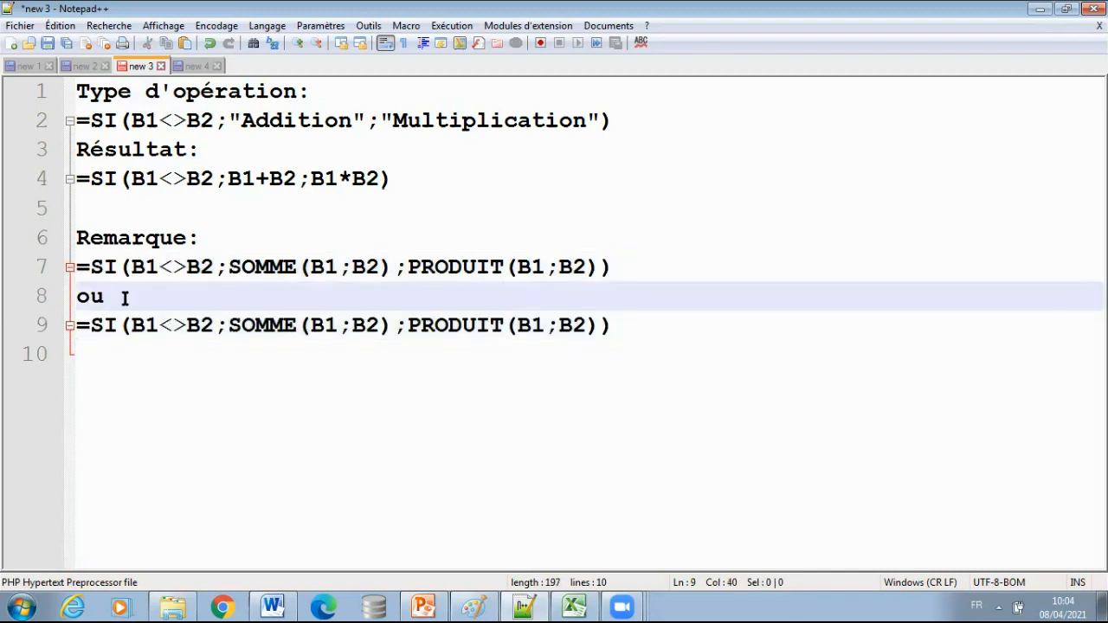
Insert a new line directly under "ou" and copy the line 4 formula =SI(B1<>B2;B1+B2;B1*B2) onto it
click(116, 299)
key(Return)
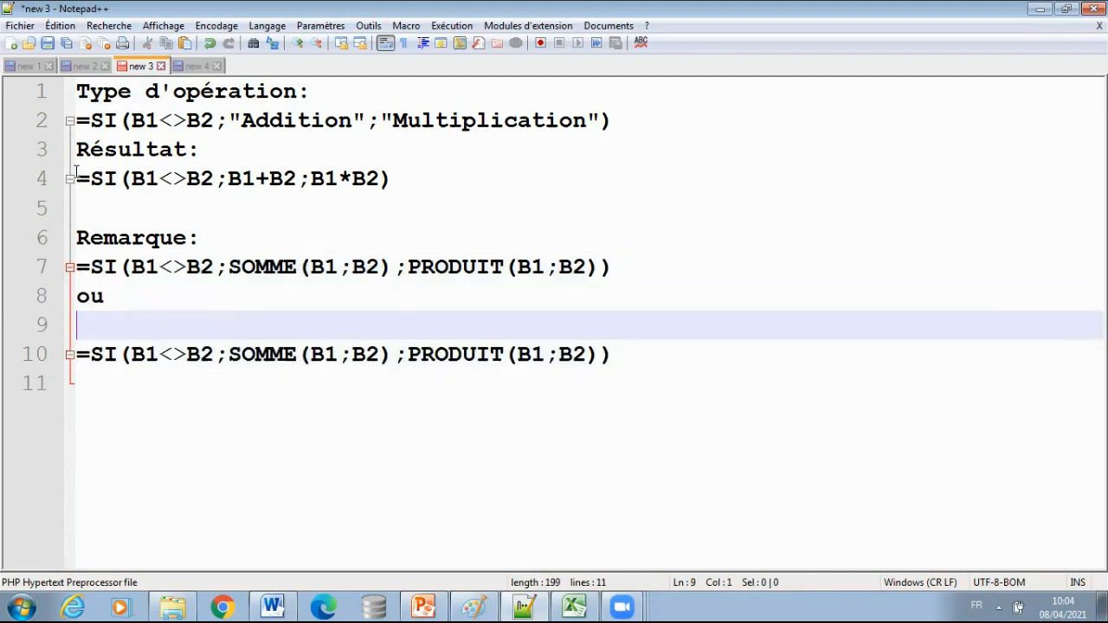
drag(76, 177, 412, 190)
key(ctrl+c)
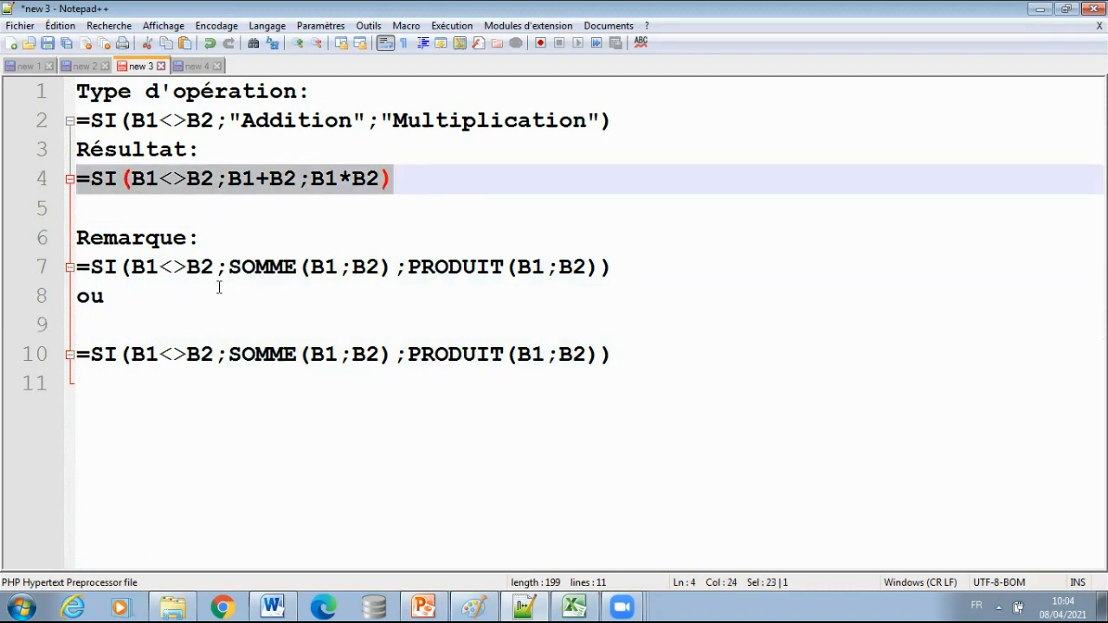
click(128, 322)
key(ctrl+v)
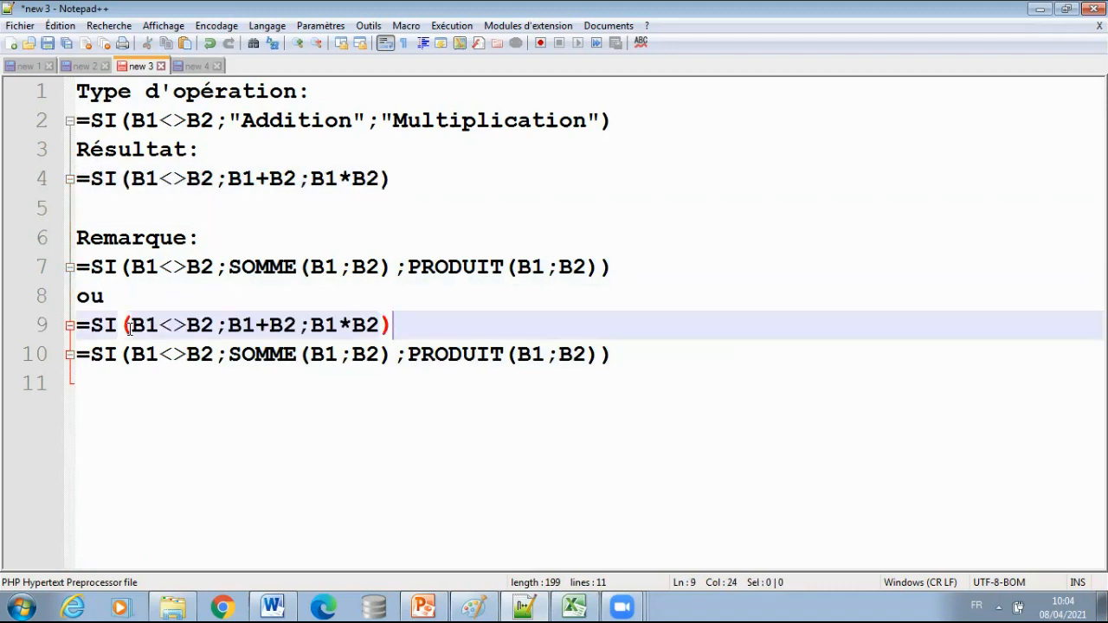
Change the line 9 condition to B1=B2 and swap its two results so it reads =SI(B1=B2;B1*B2; B1+B2)
drag(162, 329, 186, 329)
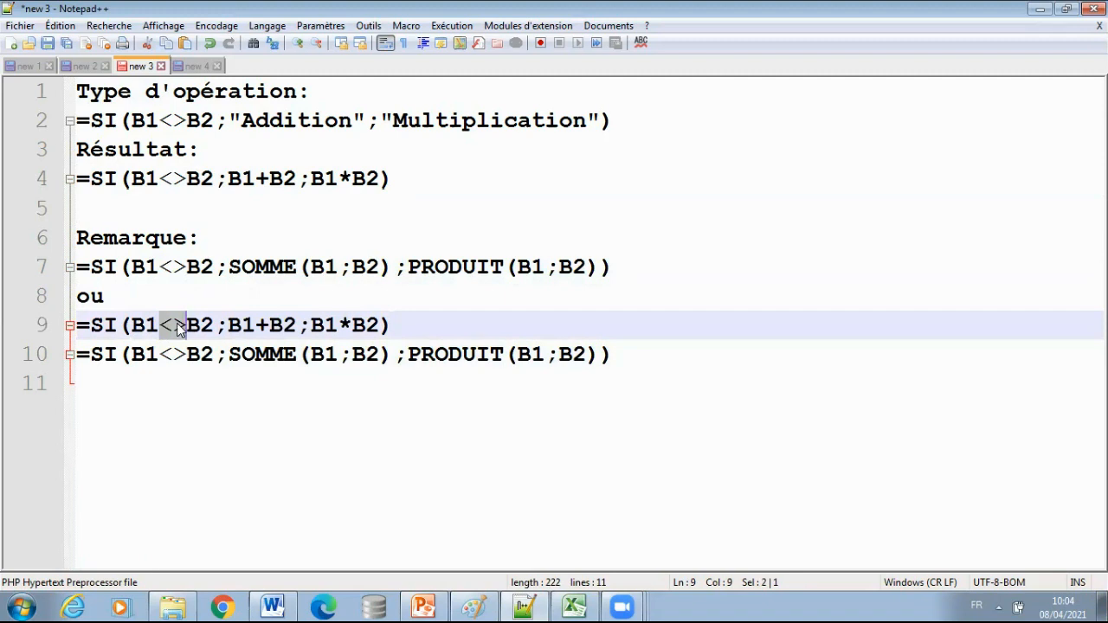
text(=)
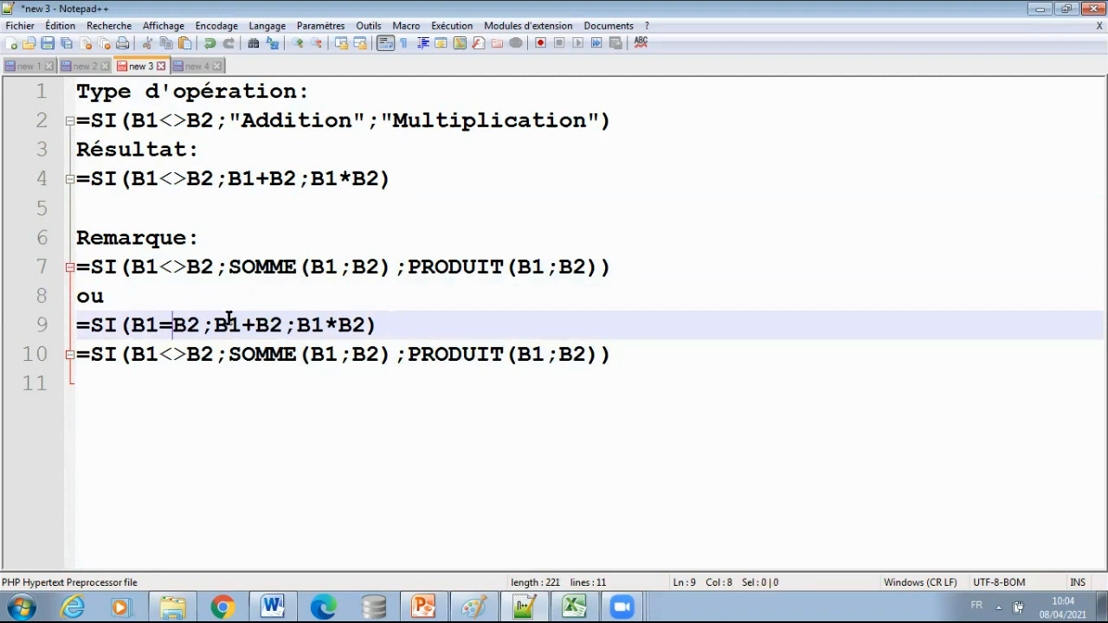
drag(215, 325, 282, 327)
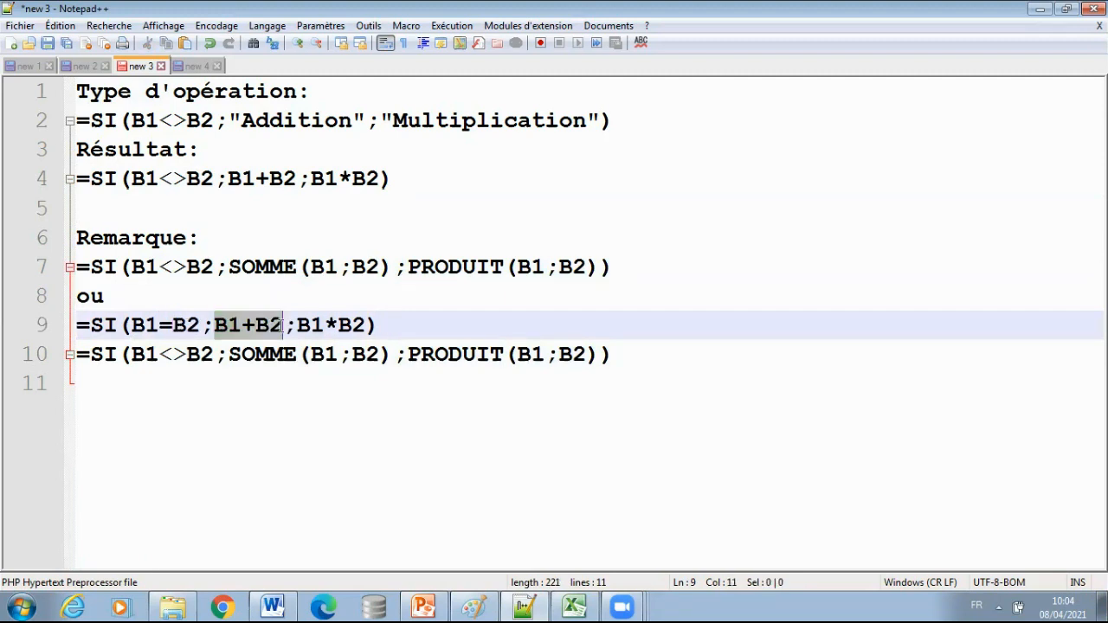
key(Delete)
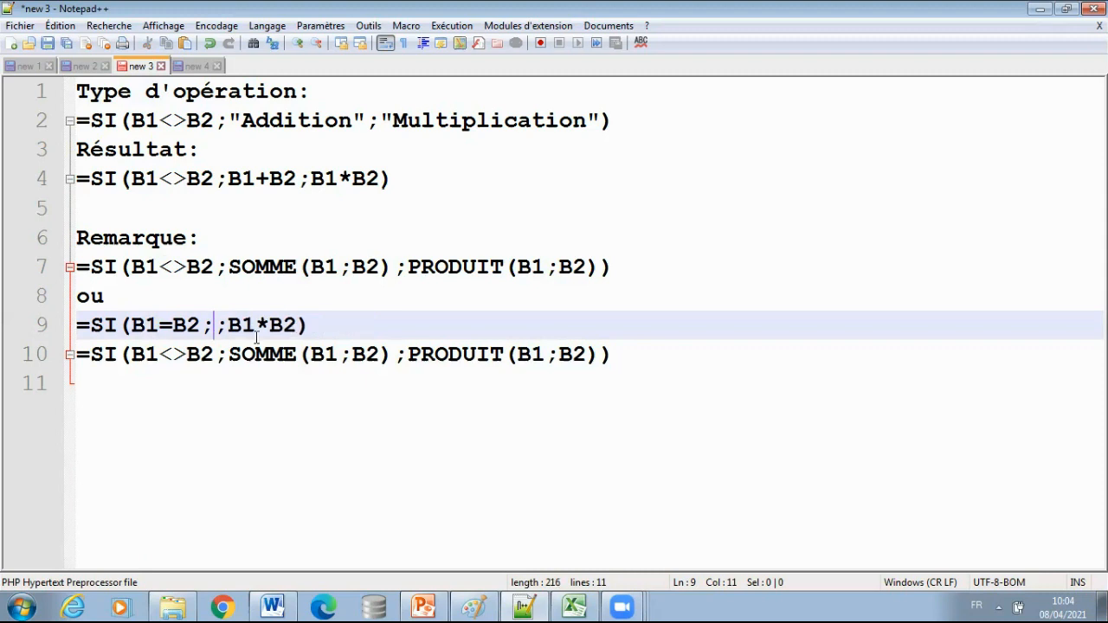
key(Delete)
key(Delete)
text(B)
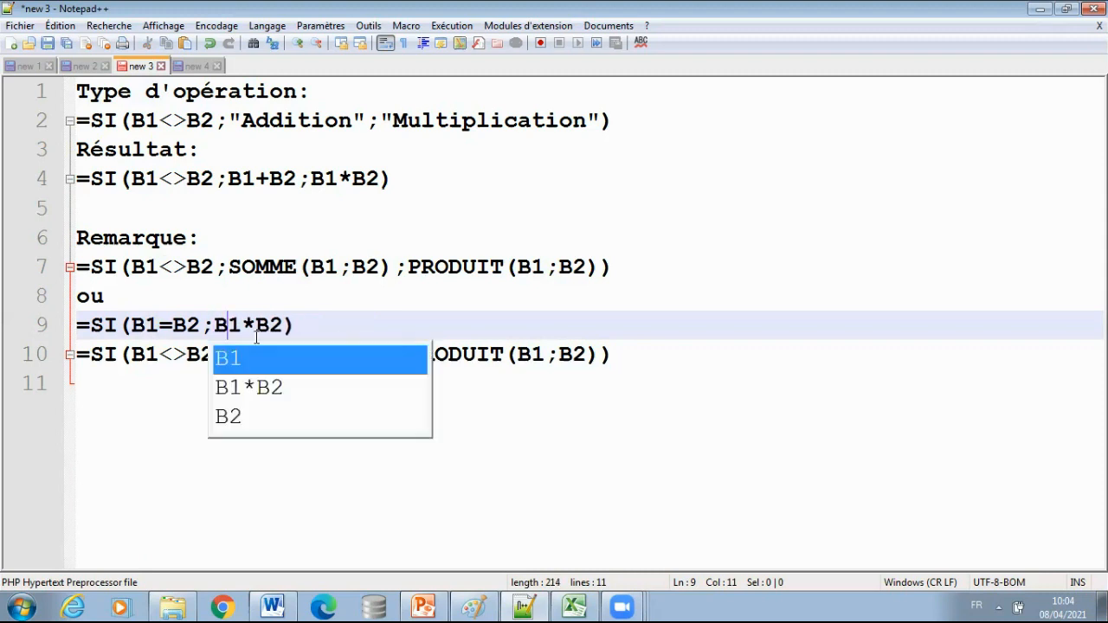
click(285, 325)
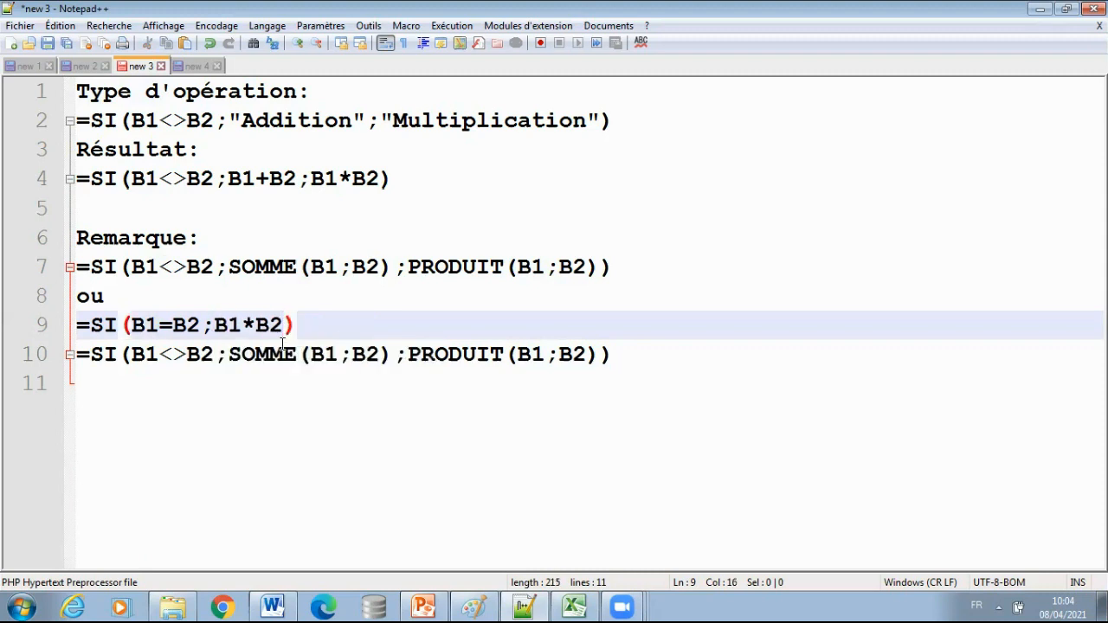
text(; B1+B2)
Swap the two results in the line 10 formula so that PRODUIT(B1;B2) comes before SOMME(B1;B2), without a doubled semicolon
click(301, 366)
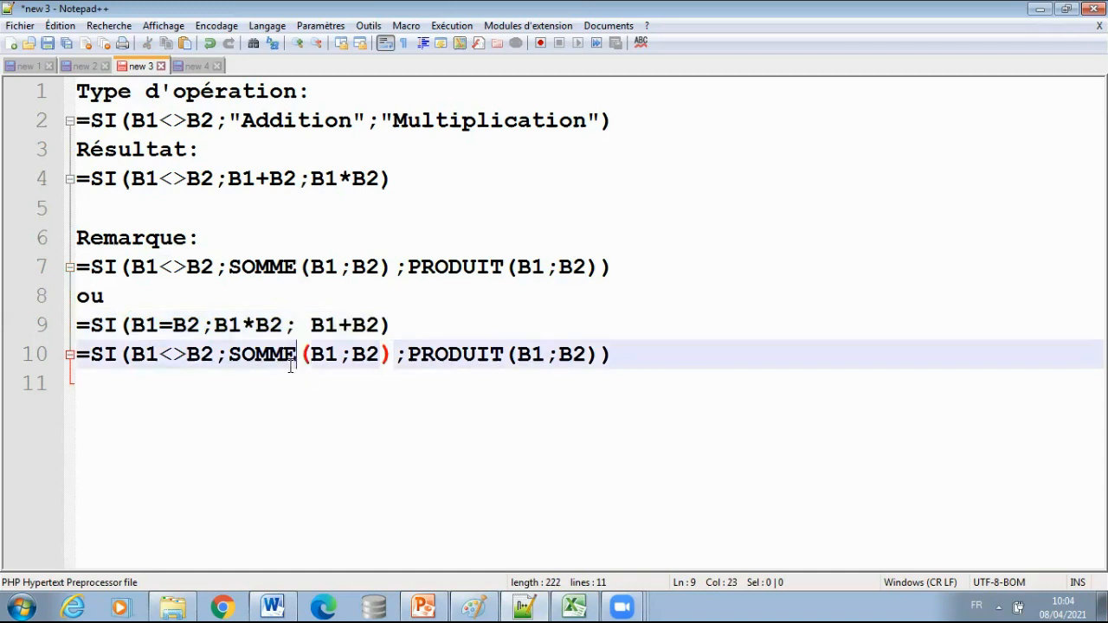
drag(228, 354, 392, 363)
key(Delete)
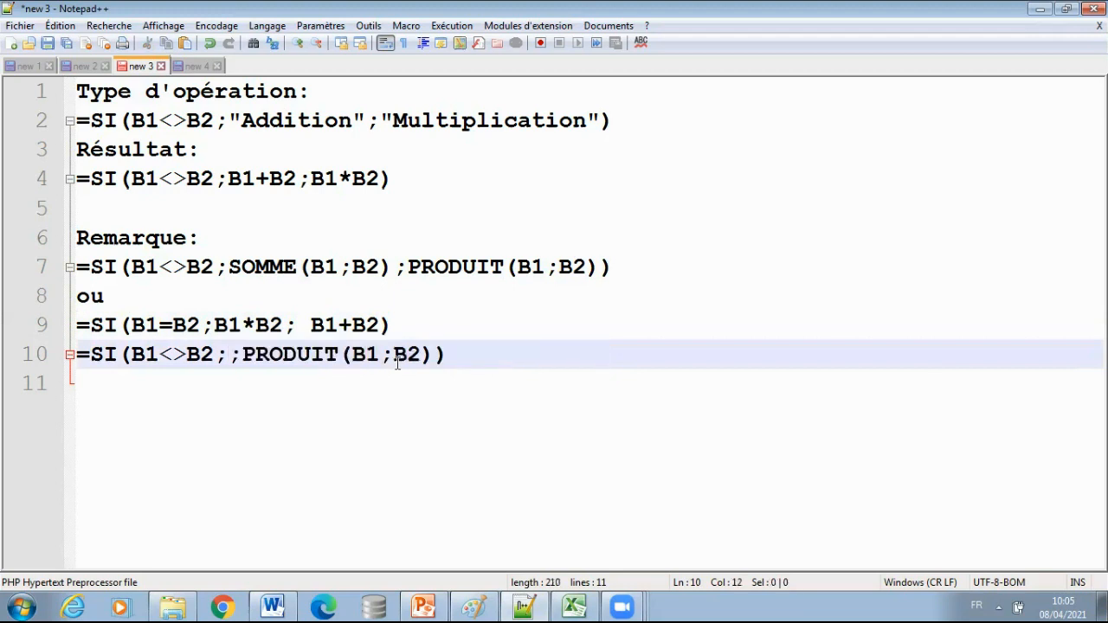
click(434, 356)
text(; SOMME(B1;B2))
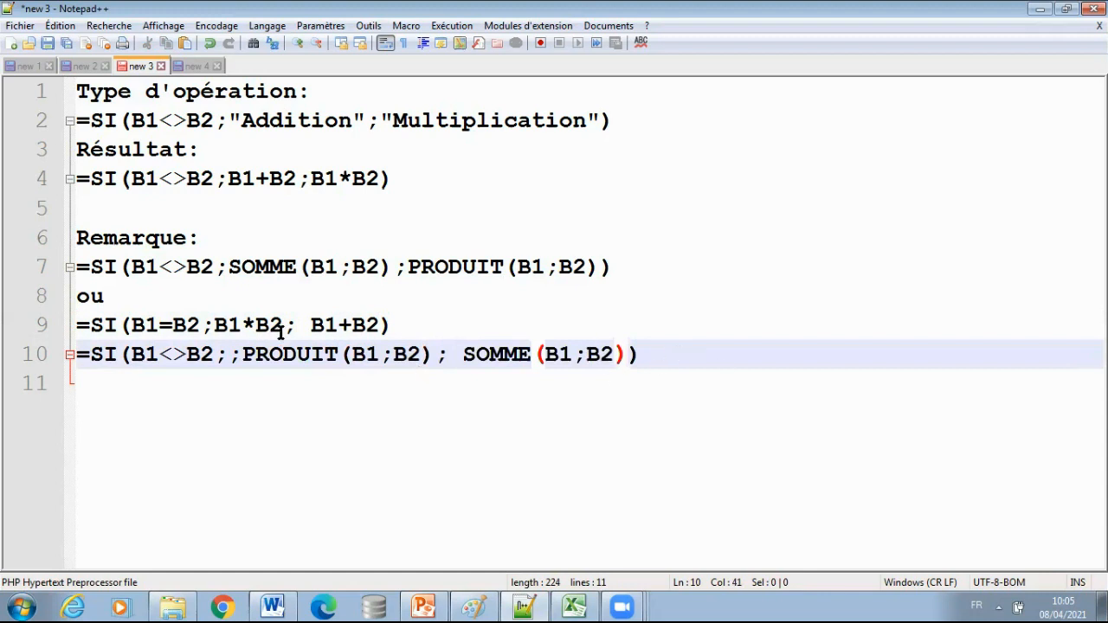
click(241, 355)
key(BackSpace)
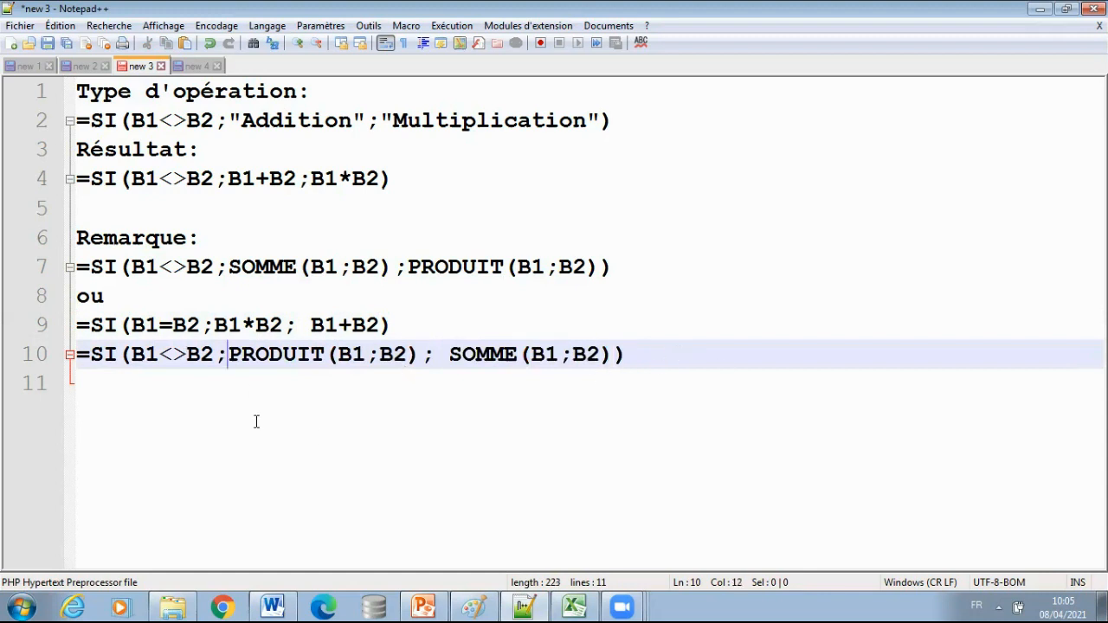
Change the comparison operator in the line 10 formula so the condition reads B1=B2
click(188, 355)
key(BackSpace)
key(BackSpace)
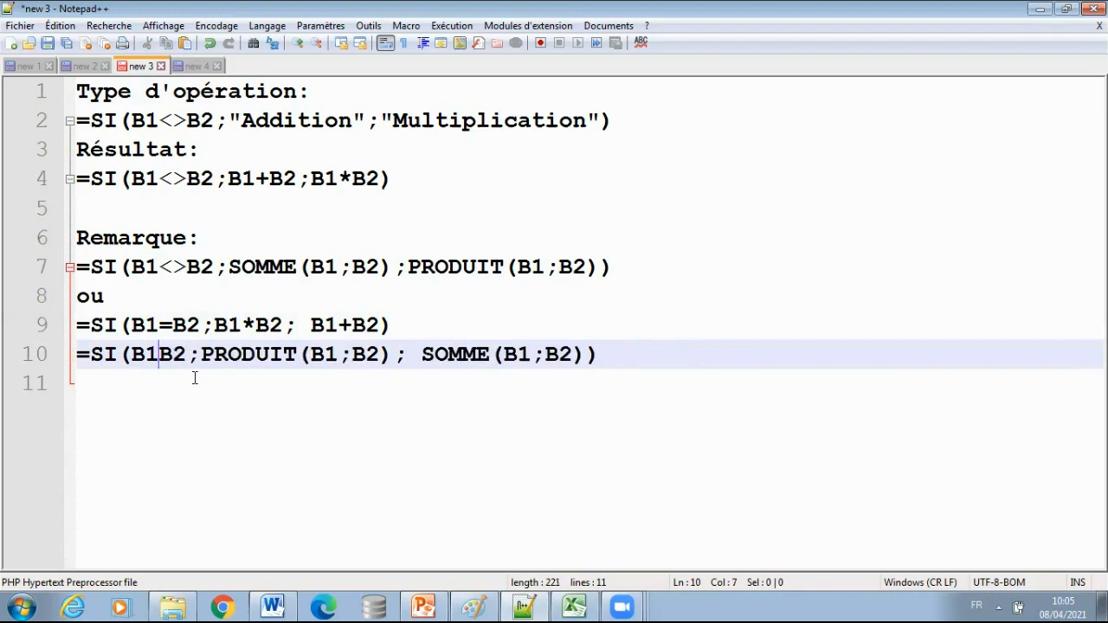
text(=)
Leave an empty line after line 10 and copy the line 2 formula =SI(B1<>B2;"Addition";"Multiplication") onto line 12
click(655, 340)
click(633, 360)
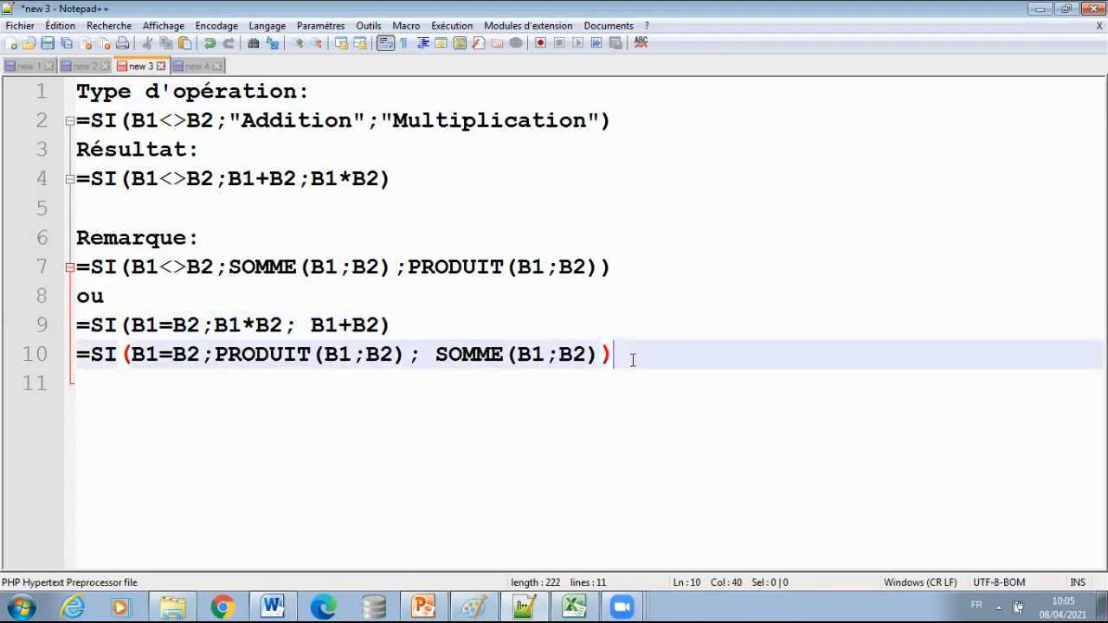
key(Return)
key(Return)
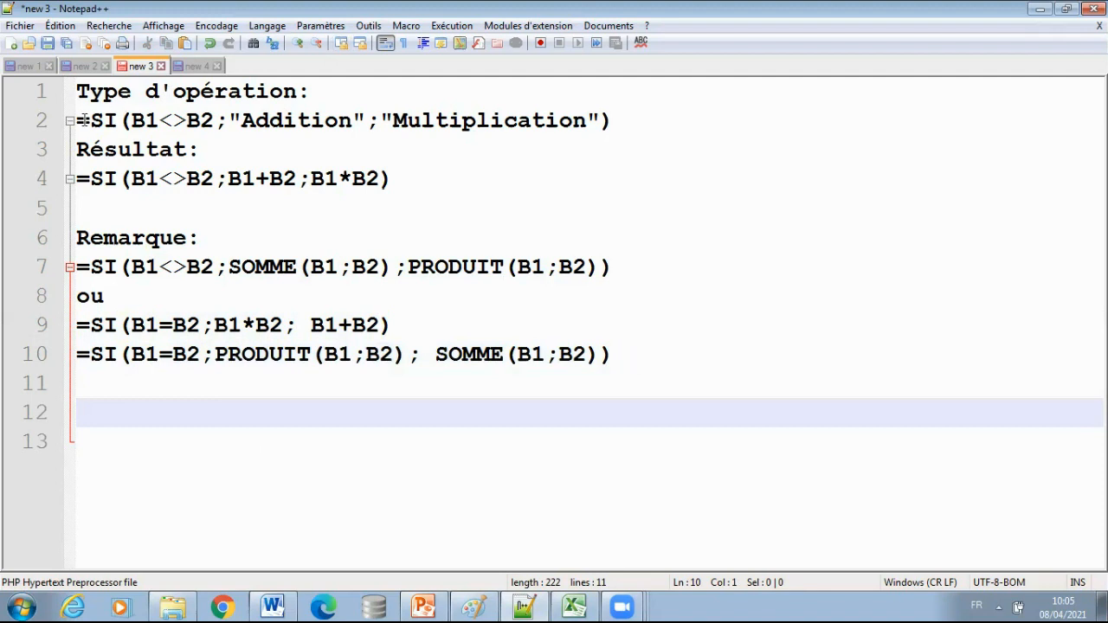
drag(77, 120, 734, 133)
key(ctrl+c)
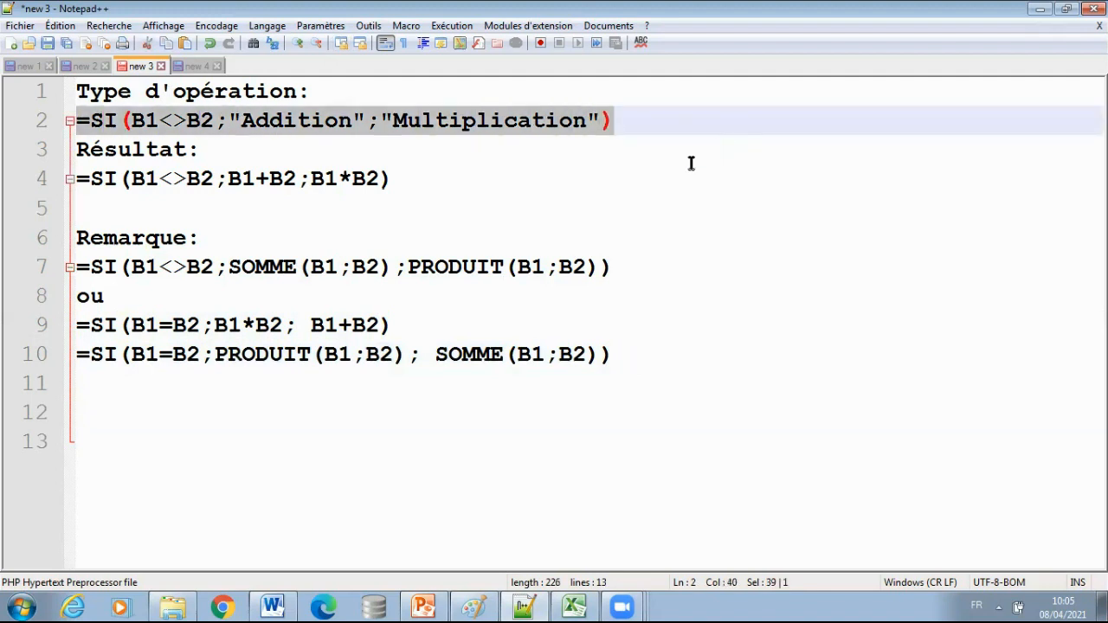
click(188, 417)
key(ctrl+v)
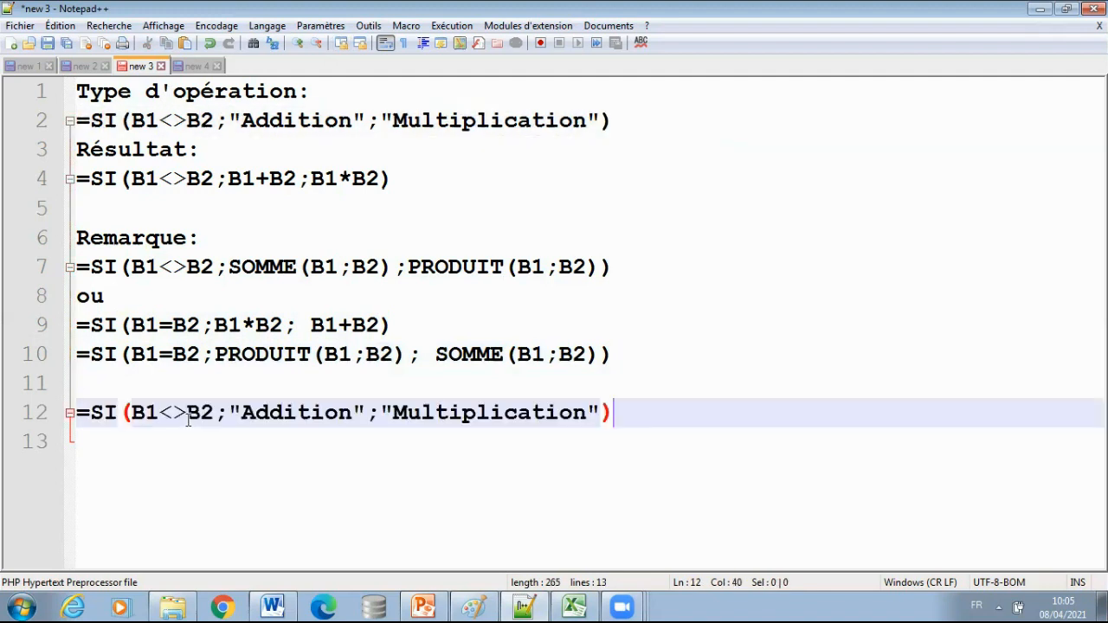
Change the line 12 condition to B1=B2 and swap its texts so it reads =SI(B1=B2;"Multiplication"; "Addition")
drag(186, 412, 165, 413)
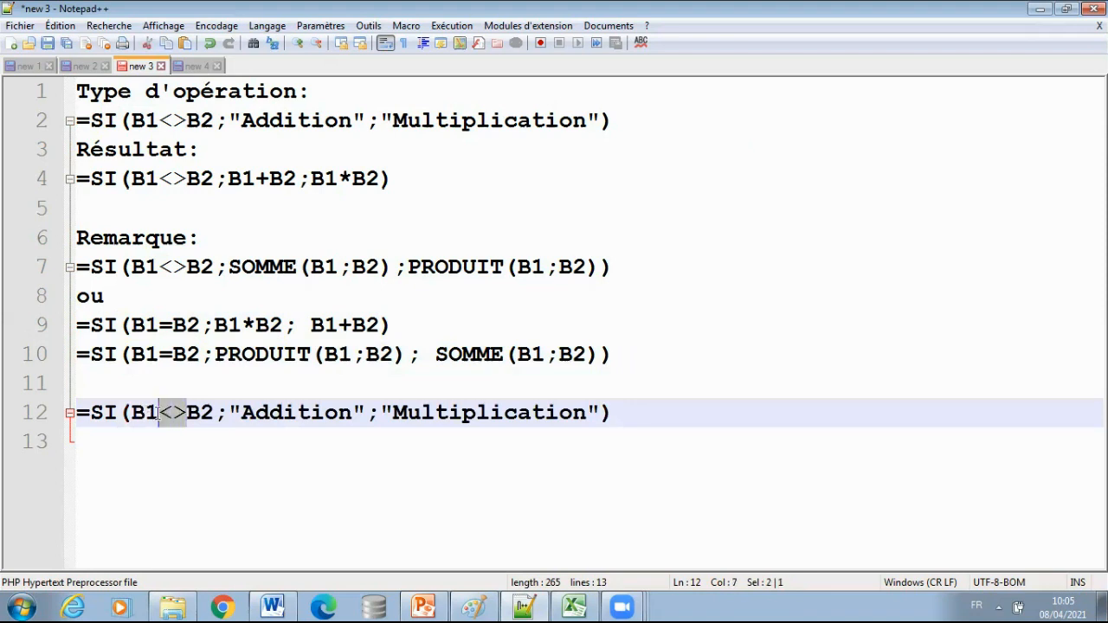
text(=)
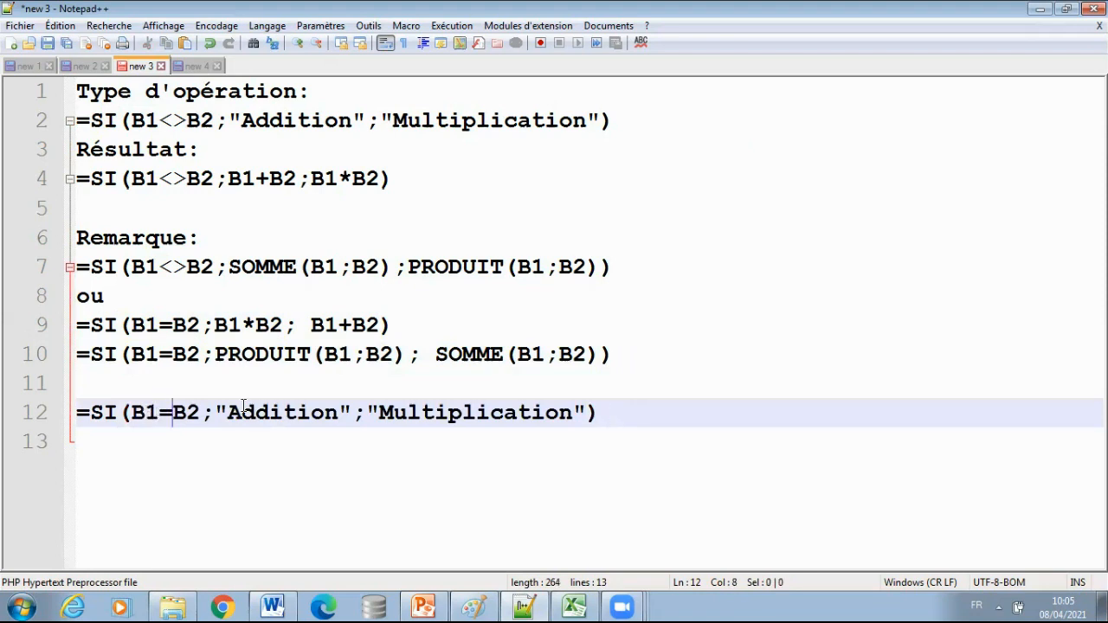
click(214, 412)
drag(216, 413, 348, 410)
key(Delete)
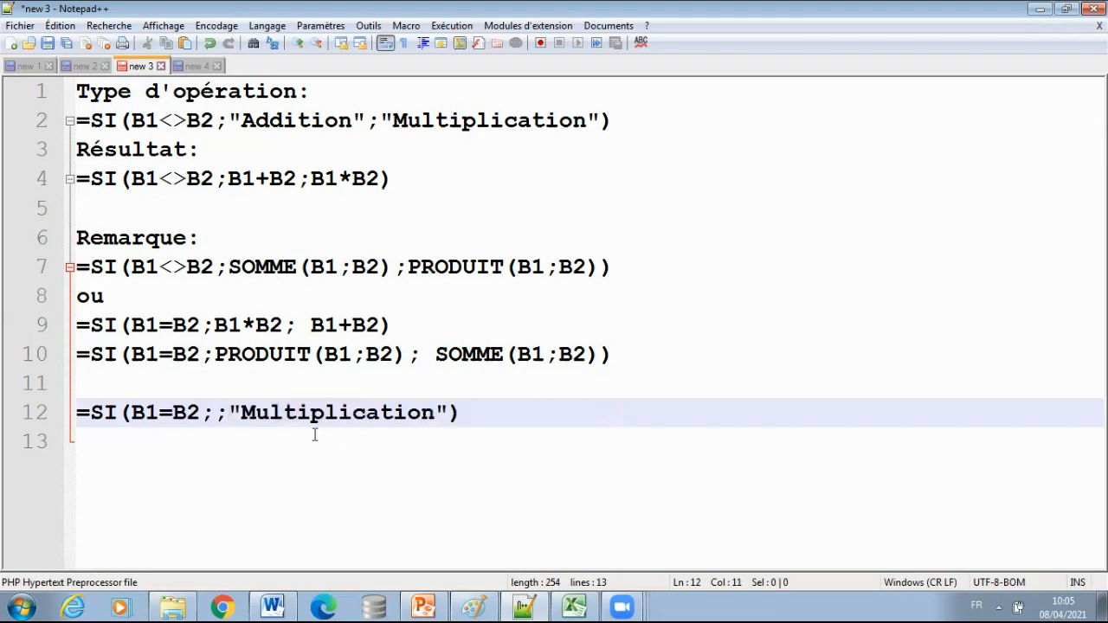
key(Delete)
click(434, 414)
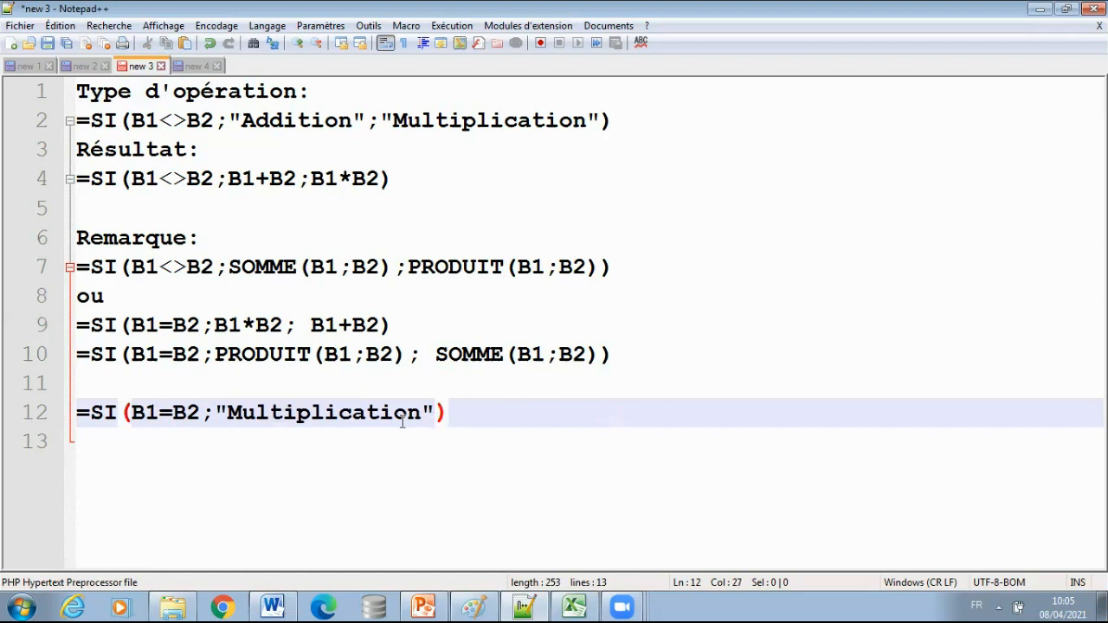
text(; "Addition")
click(437, 443)
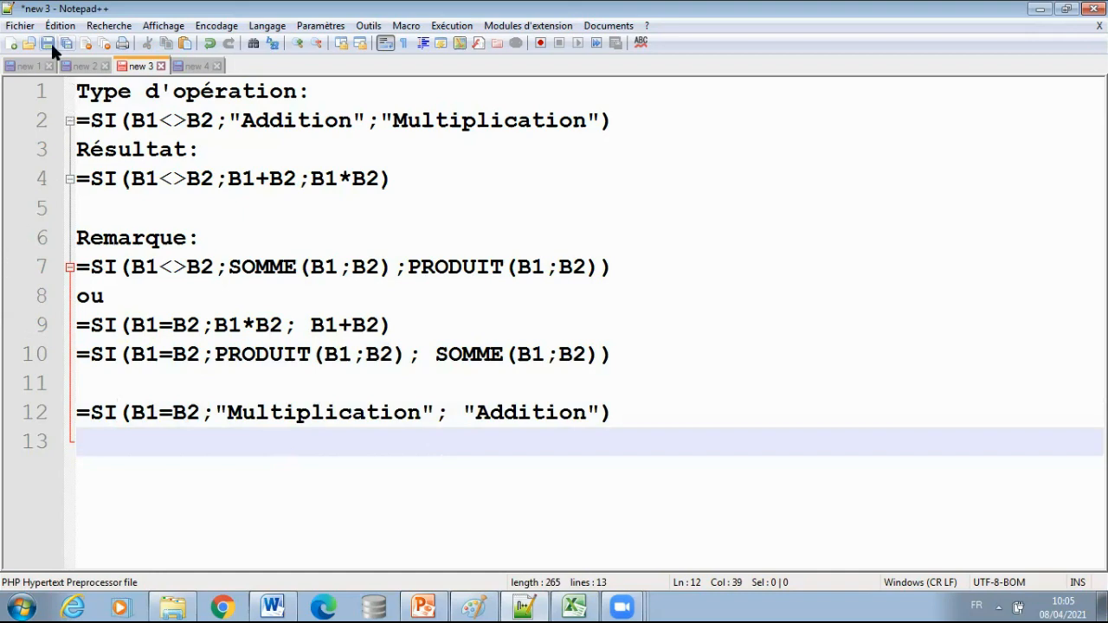
Switch to PowerPoint, start the slide show from the SI() Exemple1 slide and advance to the Exemple2 (CAS DU TP2) slide
click(444, 604)
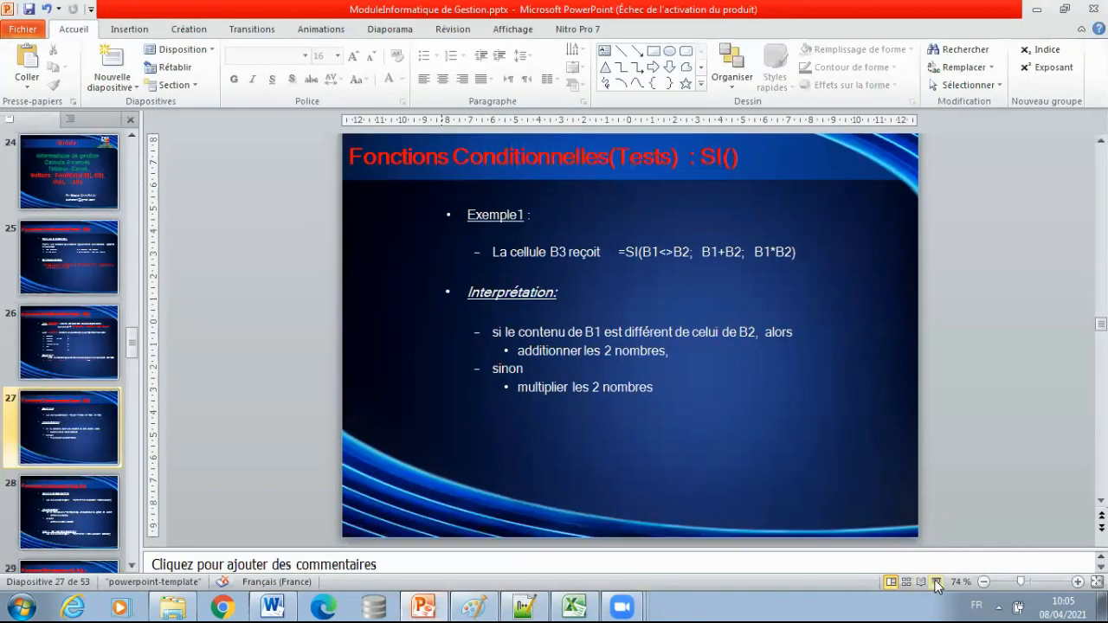
click(936, 582)
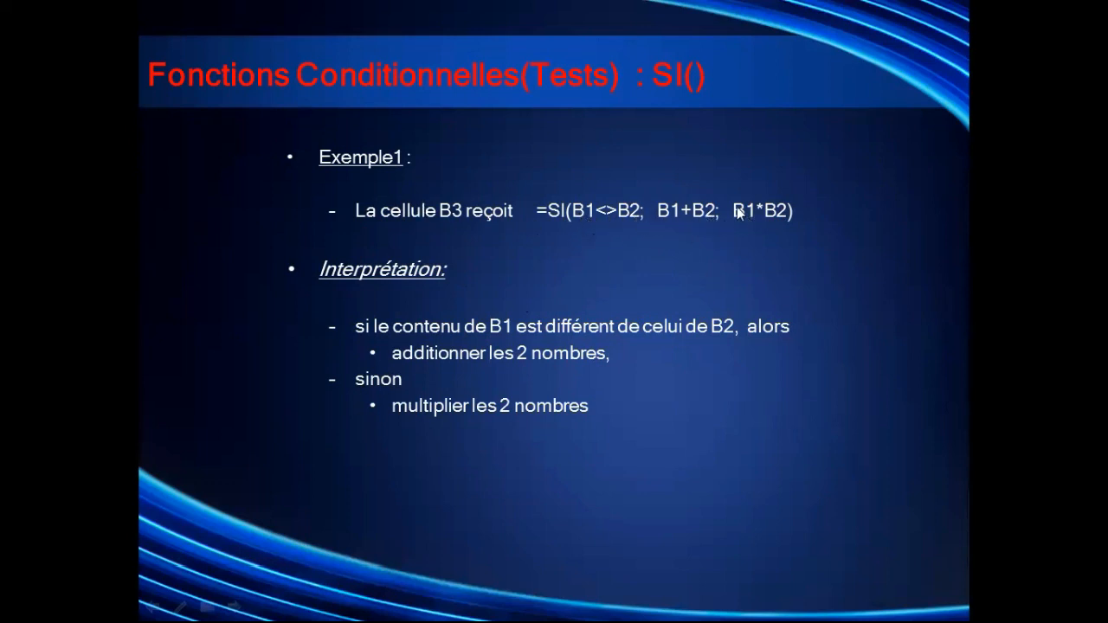
click(683, 324)
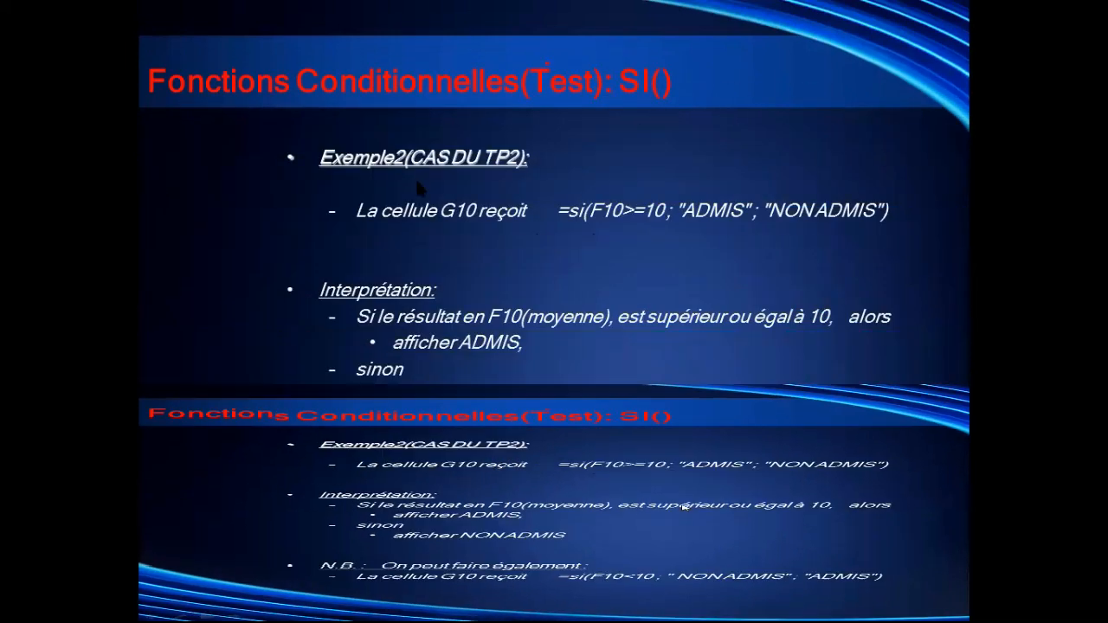